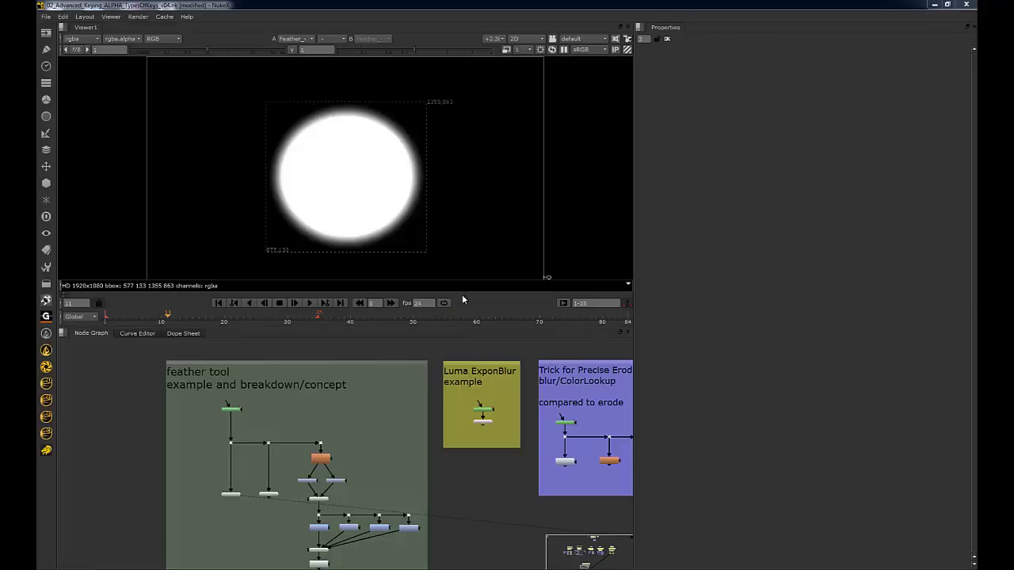
# Step: In the feather tool section, branch a Blur node off Roto8, view its output, and set its size to 34
pyautogui.scroll(-3, 427, 394)
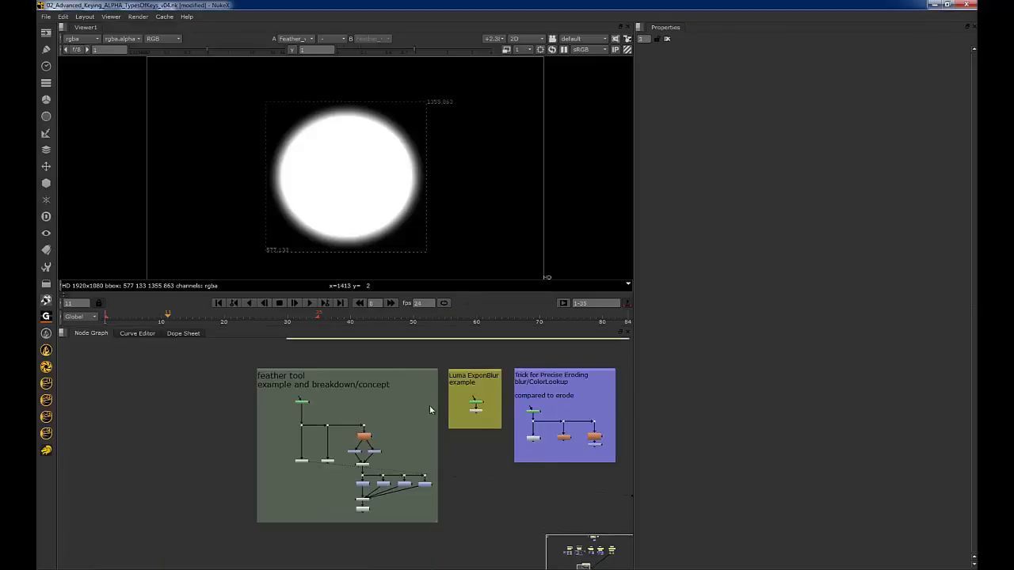
pyautogui.moveTo(367, 382); pyautogui.dragTo(368, 428, button='middle')
pyautogui.scroll(-1, 387, 445)
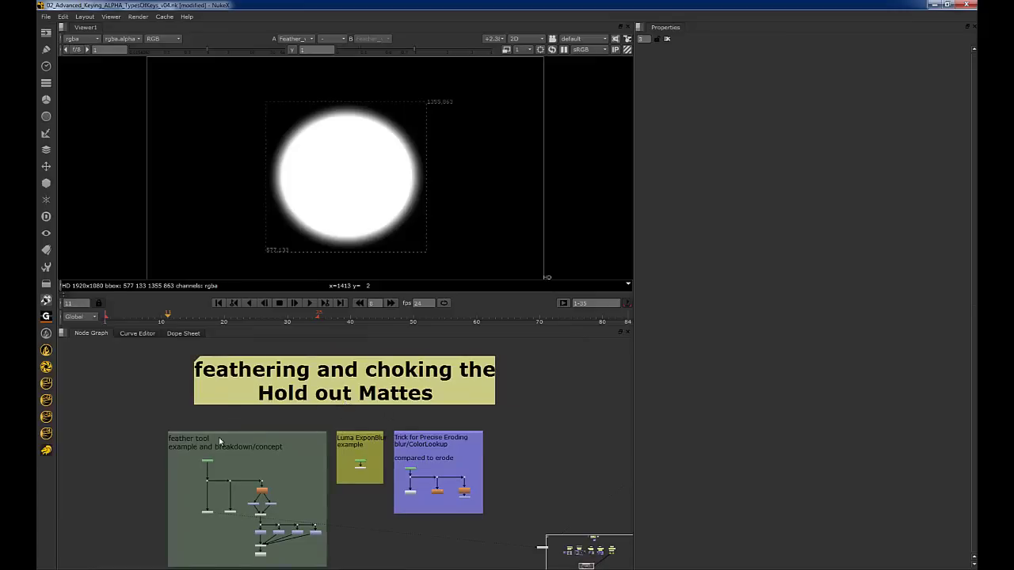
pyautogui.scroll(4, 215, 461)
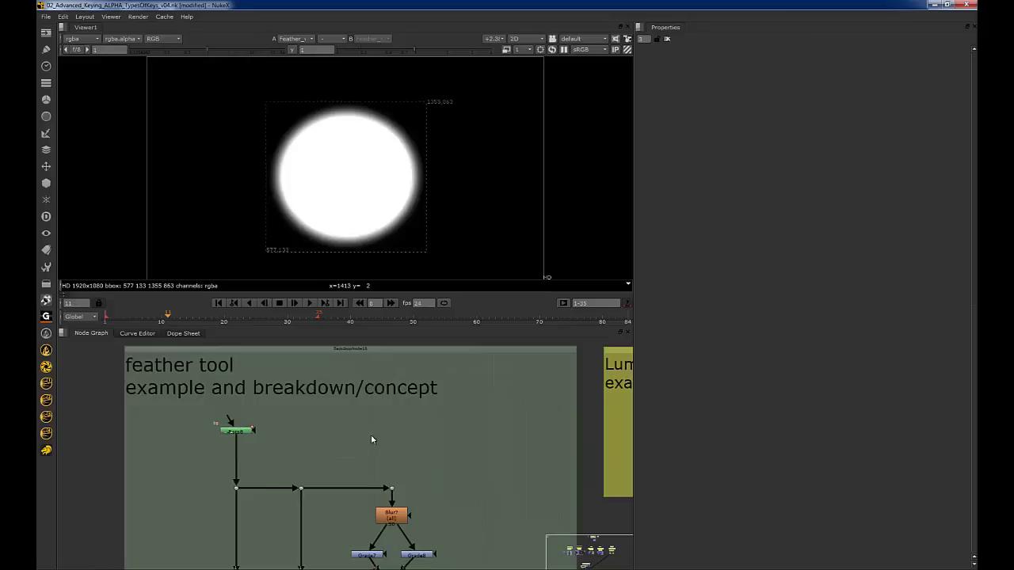
pyautogui.moveTo(372, 435); pyautogui.dragTo(390, 415, button='middle')
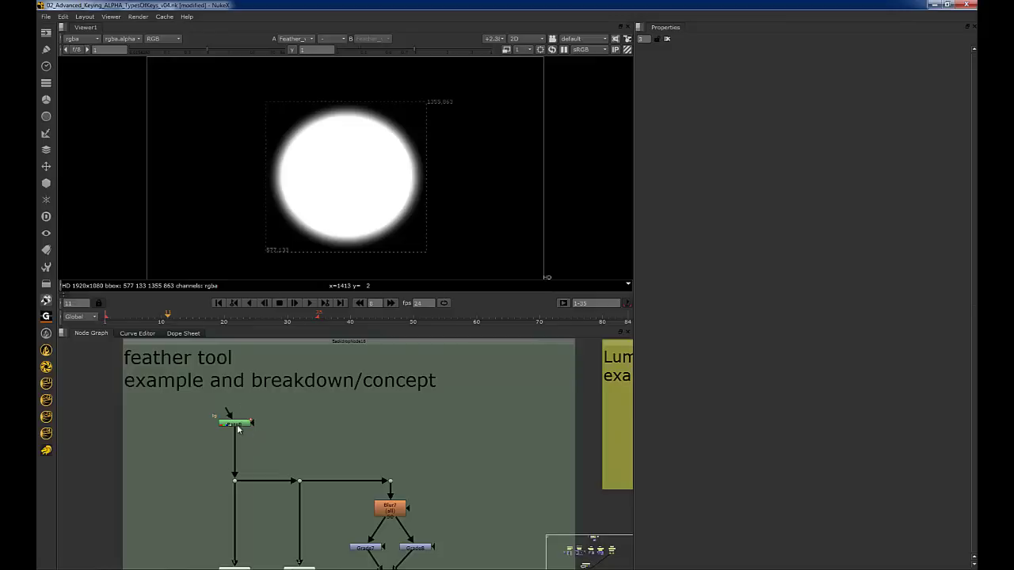
pyautogui.press('b')
pyautogui.moveTo(267, 423); pyautogui.dragTo(282, 443)
pyautogui.press('1')
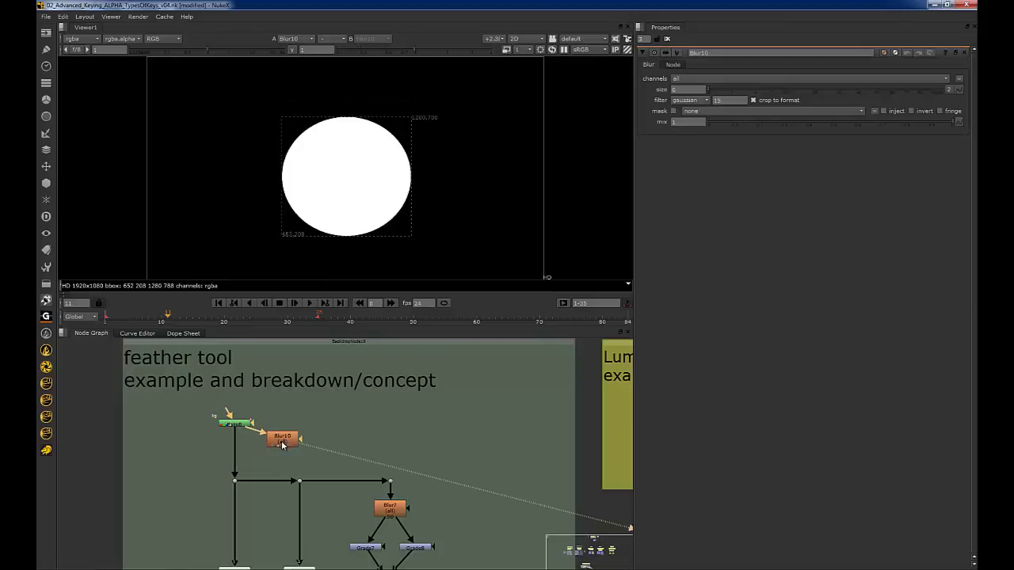
pyautogui.moveTo(782, 95); pyautogui.dragTo(841, 89)
pyautogui.scroll(3, 283, 415)
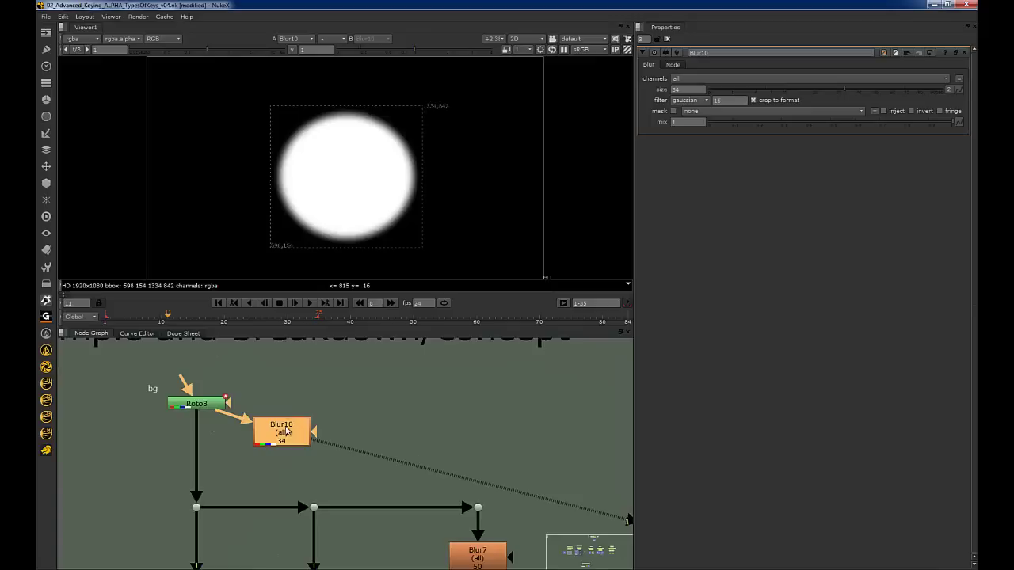
# Step: View the Roto8 output and delete the Blur node branched from it
pyautogui.click(202, 405)
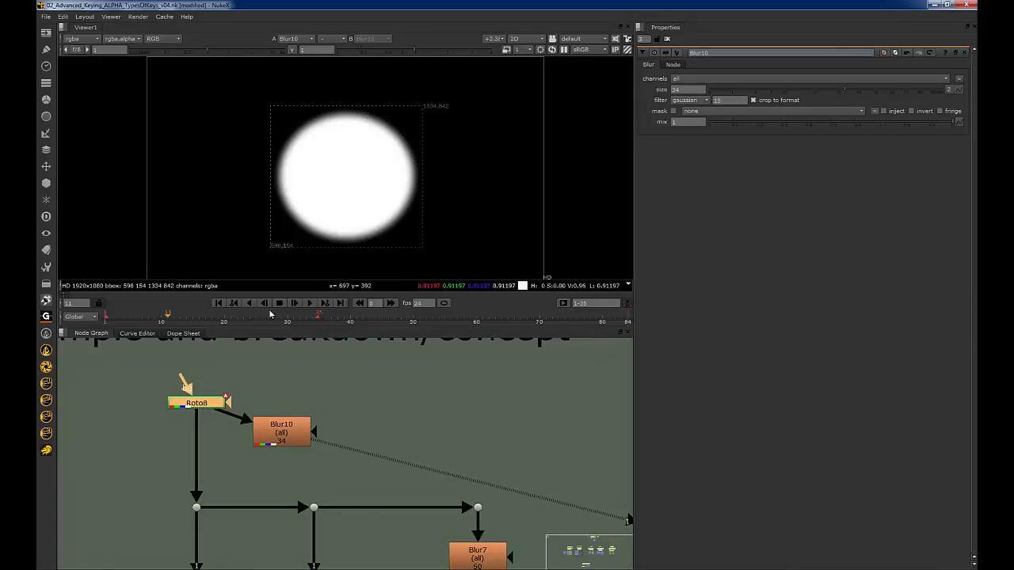
pyautogui.click(282, 432)
pyautogui.press('Delete')
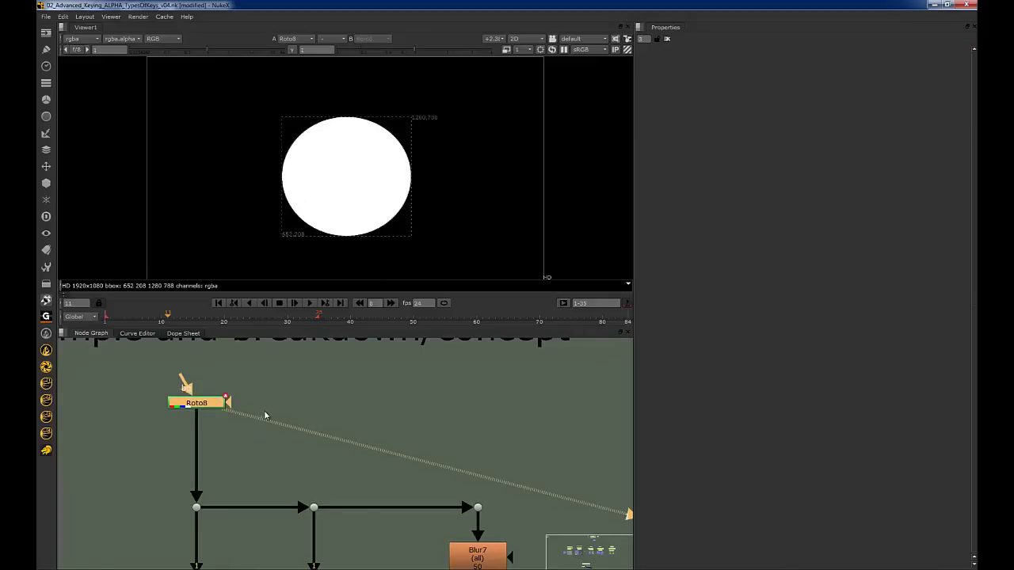
# Step: Add a Feather node fed by Roto8, open its properties, and view its output
pyautogui.click(286, 442)
pyautogui.press('Tab')
pyautogui.write('ero')
pyautogui.click(286, 449)
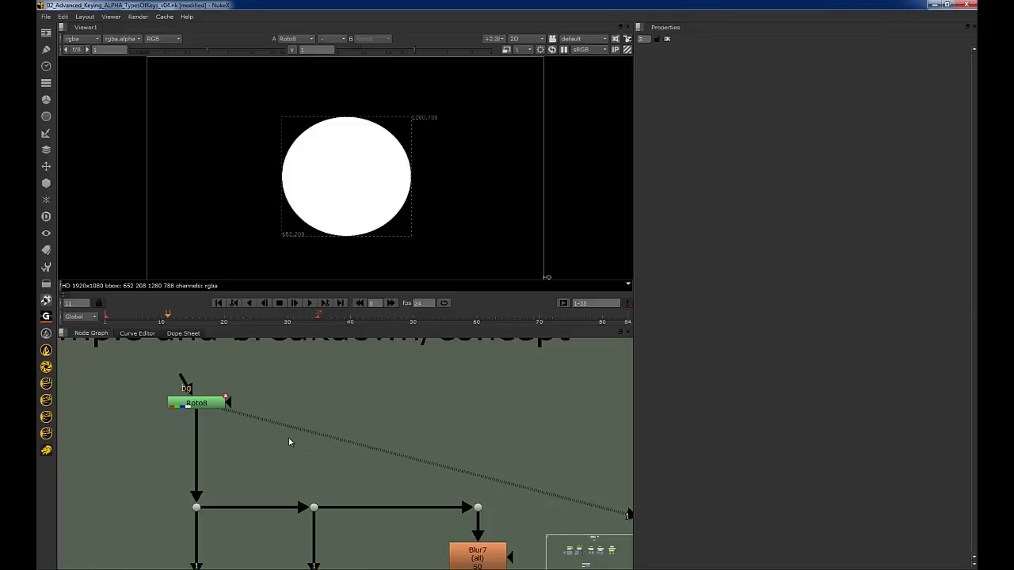
pyautogui.moveTo(281, 428); pyautogui.dragTo(205, 402)
pyautogui.doubleClick(293, 440)
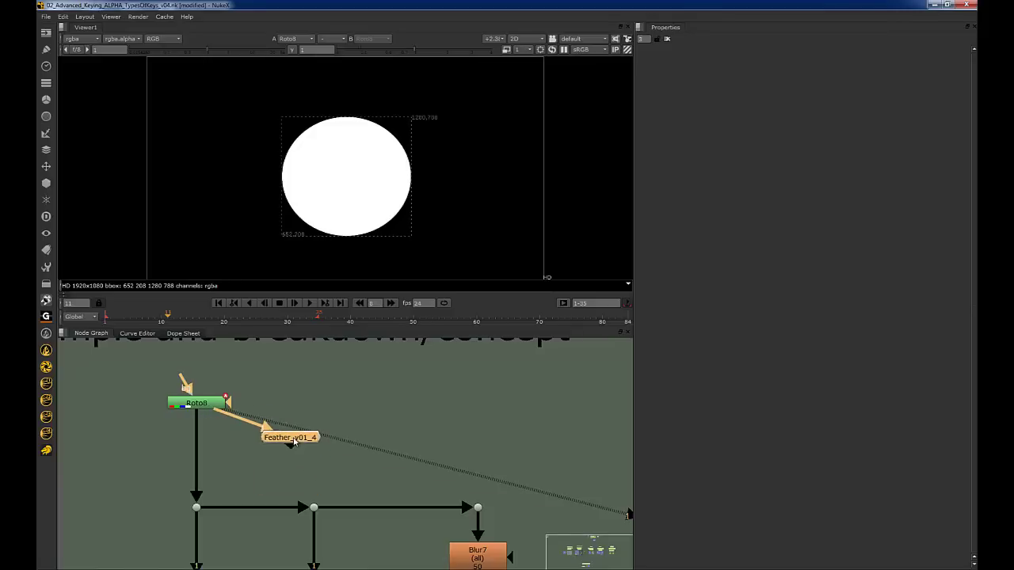
pyautogui.press('1')
pyautogui.moveTo(294, 444); pyautogui.dragTo(293, 445)
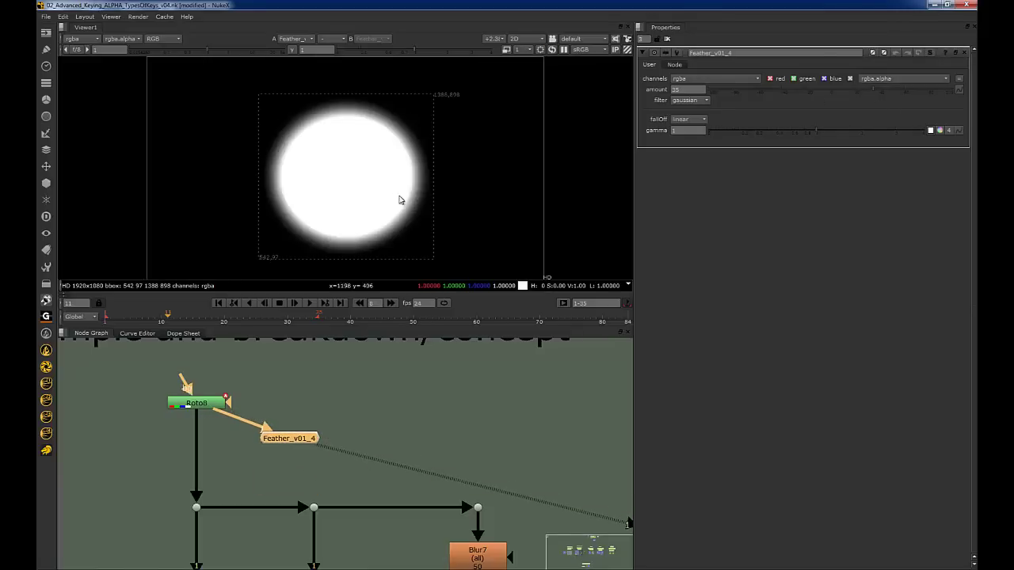
# Step: Set the new Feather node's amount to -65.5 and raise the viewer gamma to 2.6
pyautogui.moveTo(401, 198); pyautogui.dragTo(443, 185, button='middle')
pyautogui.scroll(2, 444, 185)
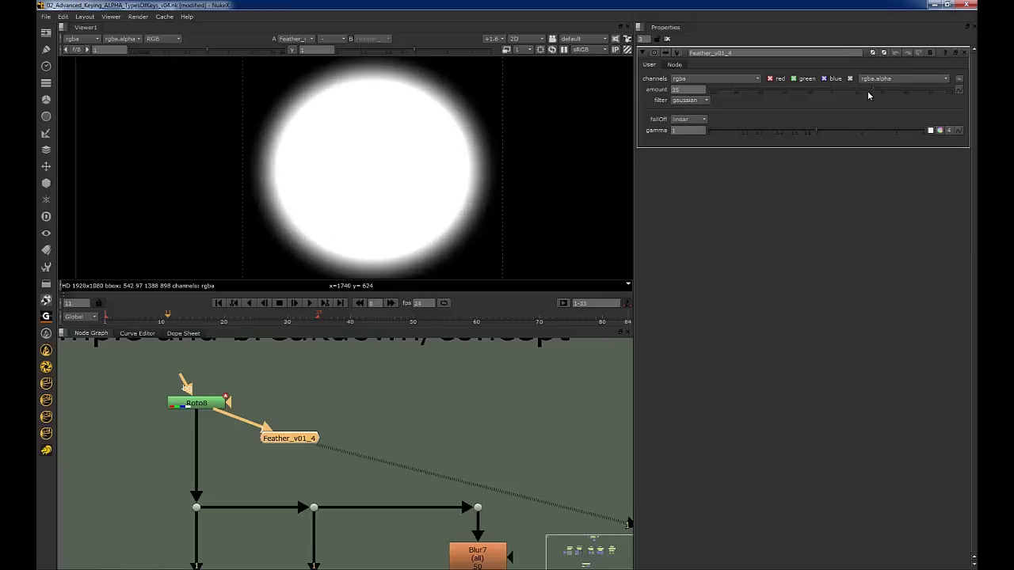
pyautogui.moveTo(867, 93); pyautogui.dragTo(752, 92)
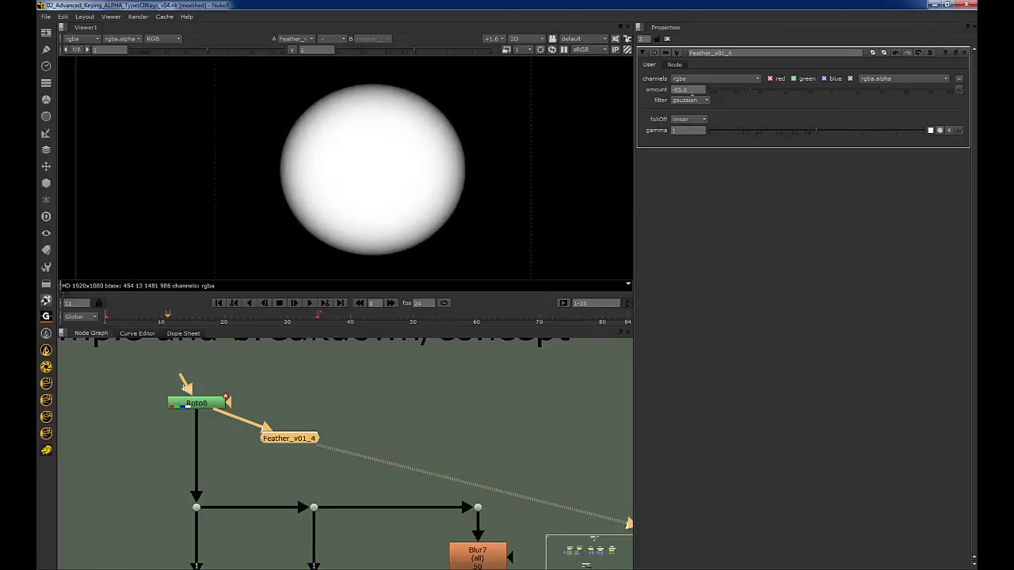
pyautogui.click(460, 52)
pyautogui.moveTo(460, 51); pyautogui.dragTo(463, 52)
# Step: Toggle the new Feather node off and on repeatedly to compare the inward-feathered edge with the original matte edge
pyautogui.scroll(2, 305, 435)
pyautogui.moveTo(365, 401); pyautogui.dragTo(219, 484)
pyautogui.press('d')
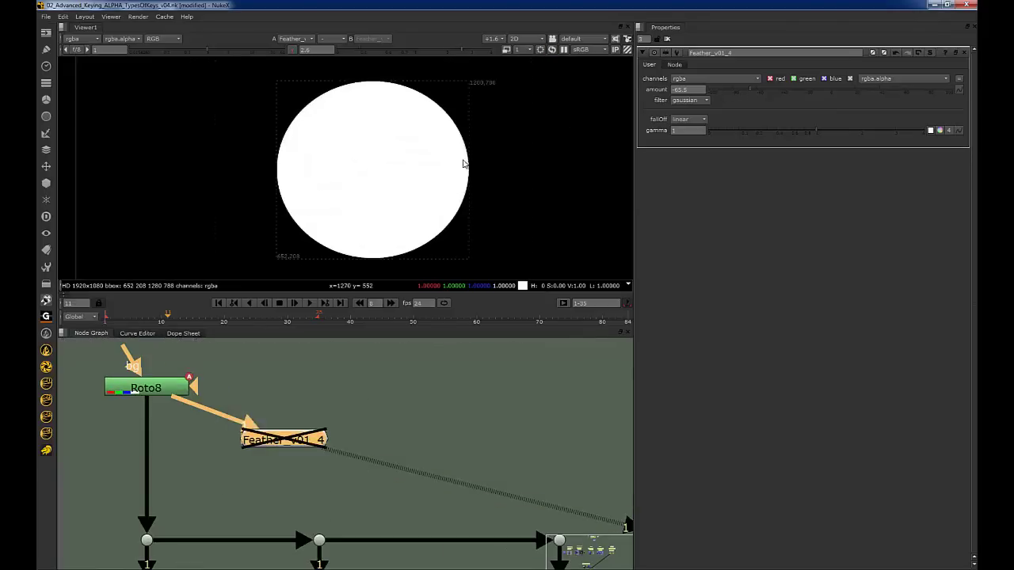
pyautogui.press('d')
pyautogui.scroll(8, 464, 164)
pyautogui.press('d')
pyautogui.press('d')
pyautogui.scroll(4, 481, 168)
pyautogui.press('d')
pyautogui.press('d')
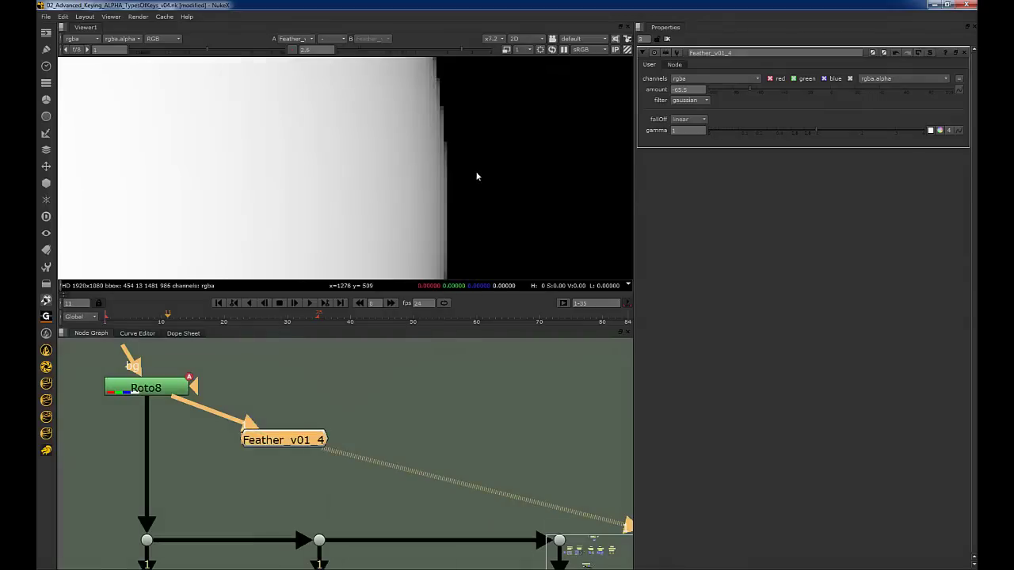
pyautogui.press('d')
pyautogui.press('d')
pyautogui.press('d')
pyautogui.press('d')
pyautogui.press('d')
pyautogui.press('d')
# Step: Set the new Feather node's amount to 29.5 and lower the viewer gamma to 0
pyautogui.moveTo(759, 87); pyautogui.dragTo(865, 88)
pyautogui.scroll(-8, 393, 177)
pyautogui.scroll(2, 396, 178)
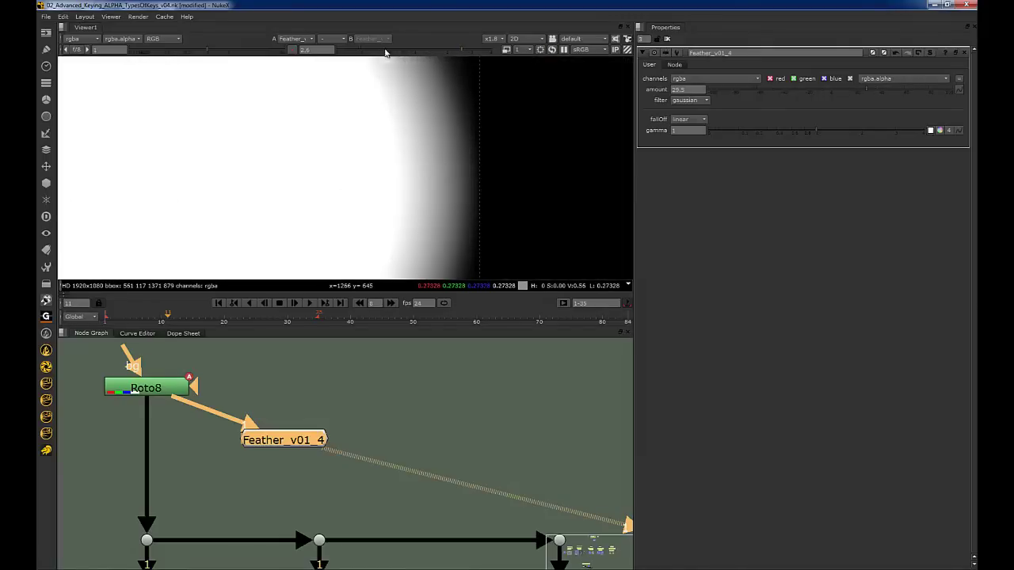
pyautogui.moveTo(384, 50); pyautogui.dragTo(259, 64)
# Step: Toggle the new Feather node off and on to compare where the outward feather starts against the original matte edge
pyautogui.press('d')
pyautogui.press('d')
pyautogui.press('d')
pyautogui.press('d')
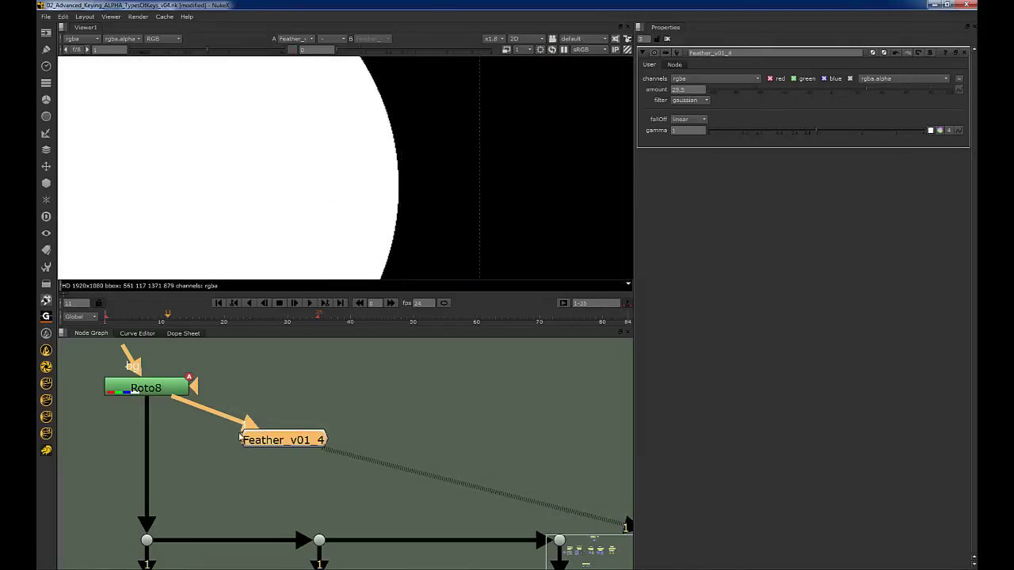
pyautogui.scroll(3, 427, 170)
pyautogui.press('d')
pyautogui.press('d')
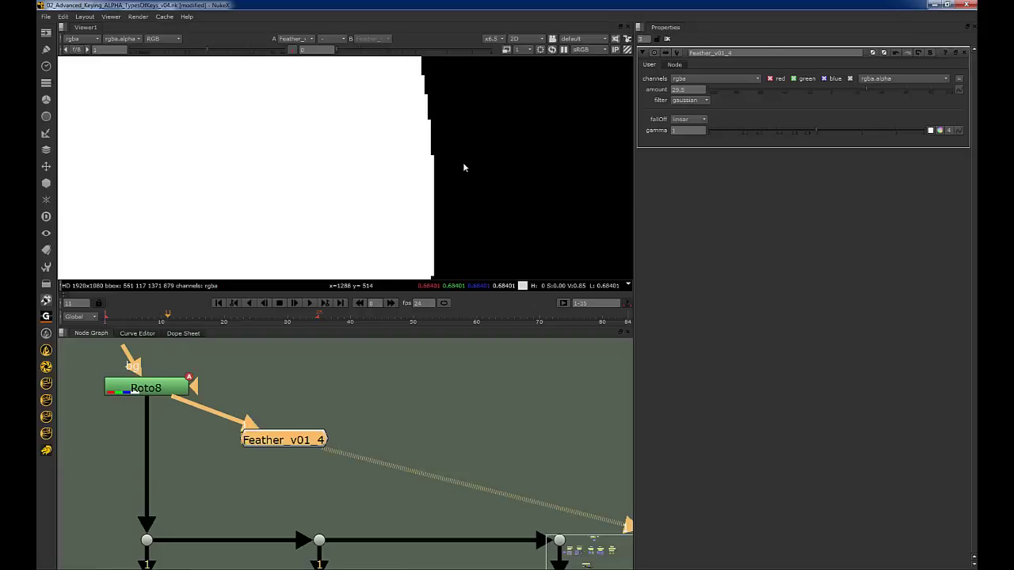
# Step: Open the properties of the existing Feather_v01_ node on the first branch and set its amount to 24.5
pyautogui.scroll(-3, 440, 175)
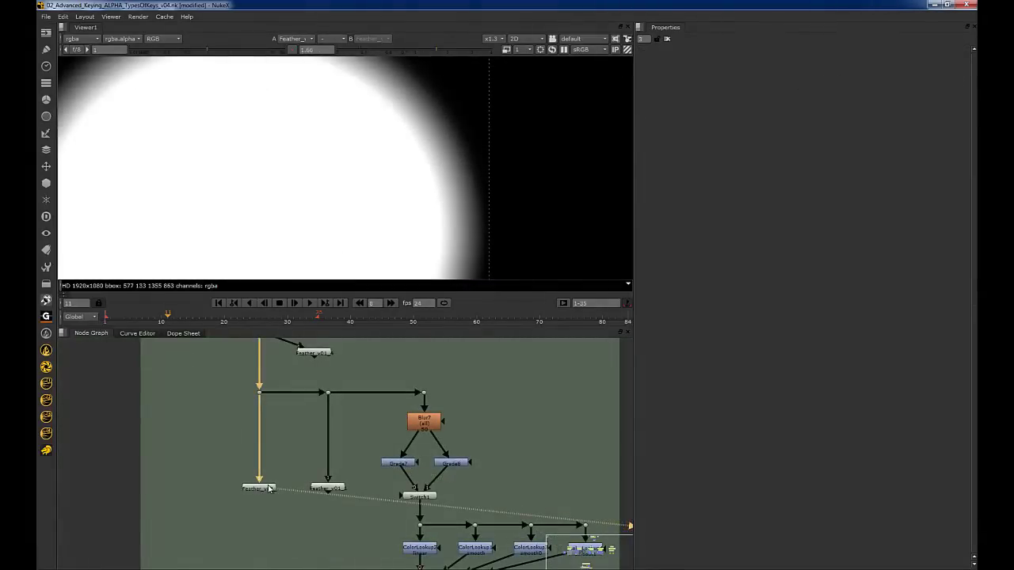
pyautogui.doubleClick(264, 491)
pyautogui.scroll(-3, 369, 170)
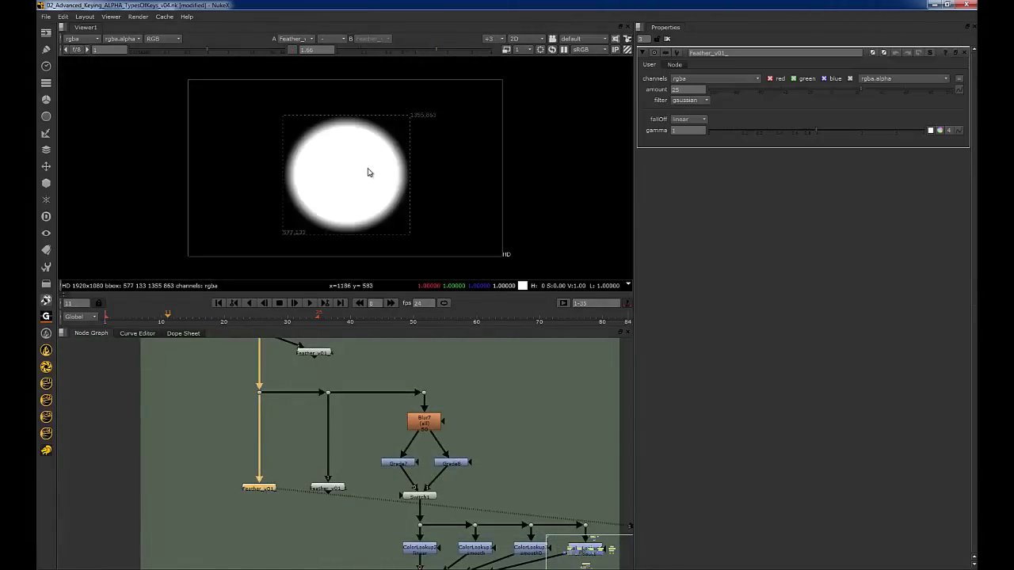
pyautogui.moveTo(283, 485); pyautogui.dragTo(306, 467)
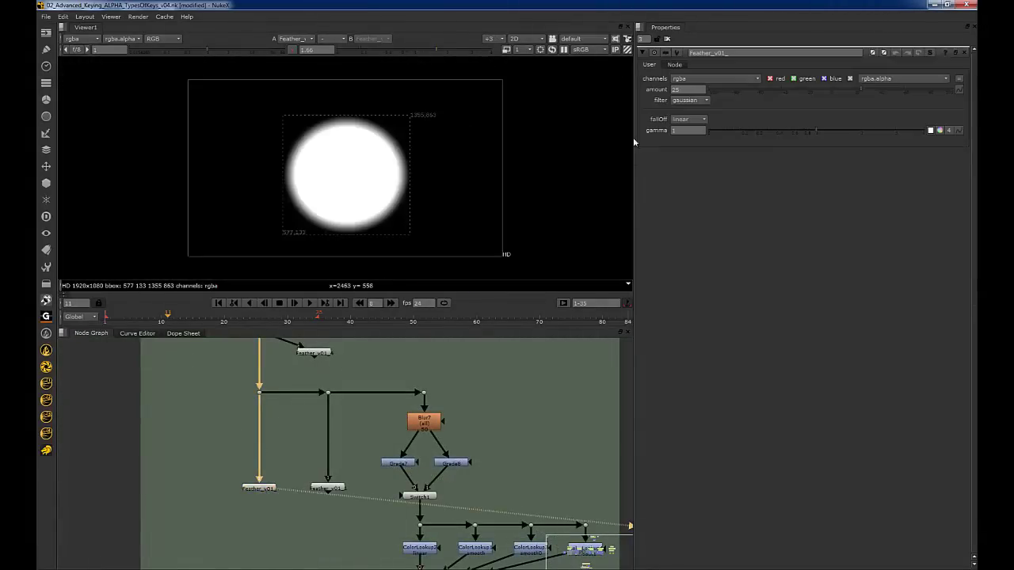
pyautogui.moveTo(396, 176); pyautogui.dragTo(411, 180, button='middle')
pyautogui.scroll(3, 411, 180)
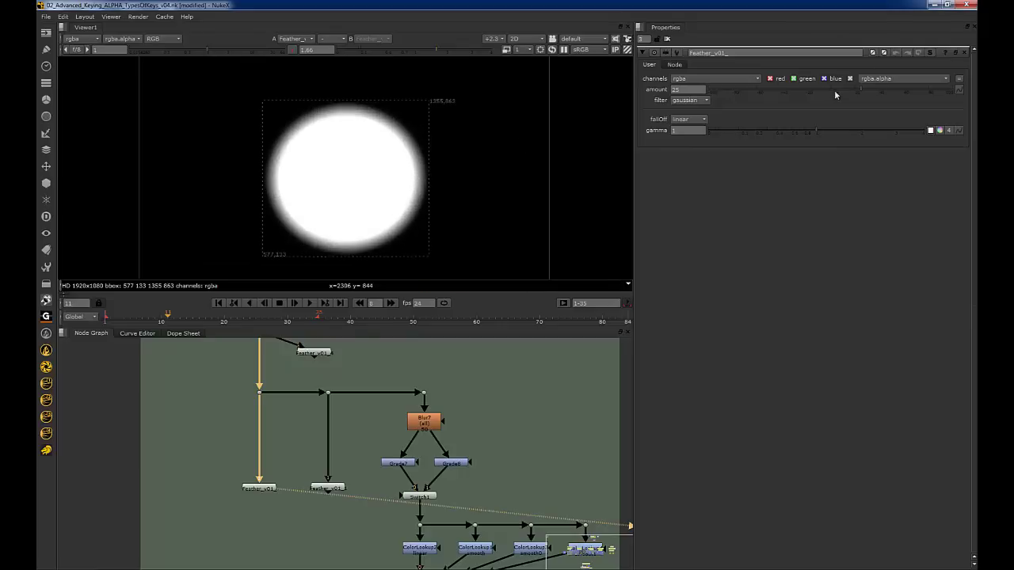
pyautogui.moveTo(843, 92)
pyautogui.mouseDown()
pyautogui.moveTo(777, 92)
pyautogui.moveTo(872, 88)
pyautogui.moveTo(859, 90)
pyautogui.mouseUp()
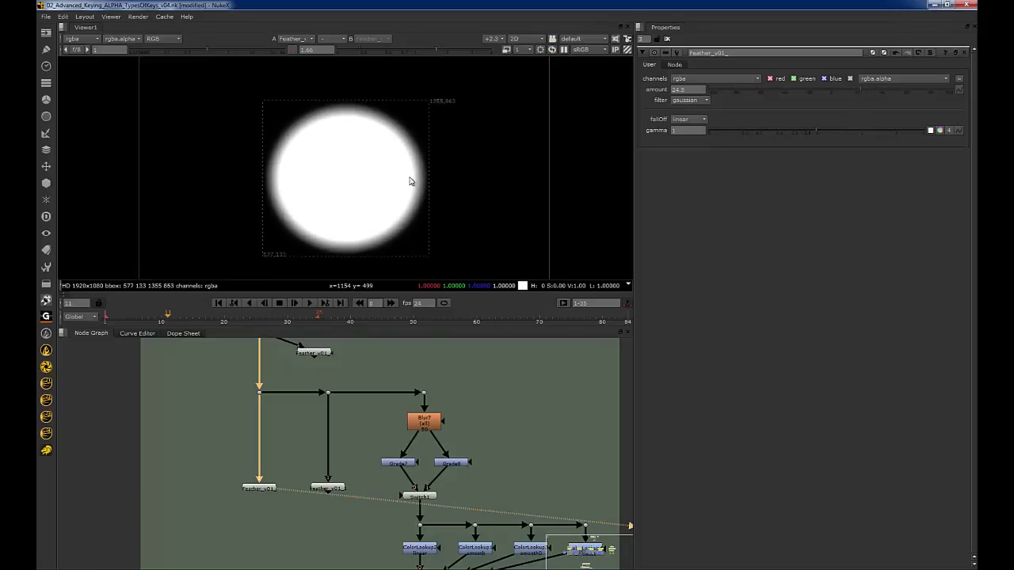
# Step: Try the smooth and smooth0 falloffs on Feather_v01_, settle on smooth1, and set its gamma to 1.34
pyautogui.scroll(3, 413, 174)
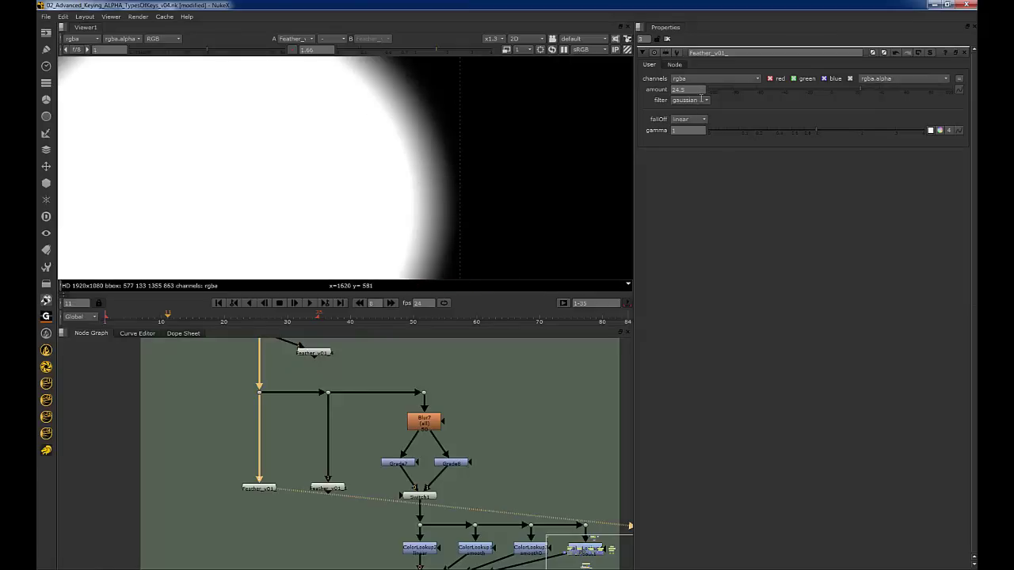
pyautogui.click(700, 120)
pyautogui.click(699, 130)
pyautogui.click(700, 120)
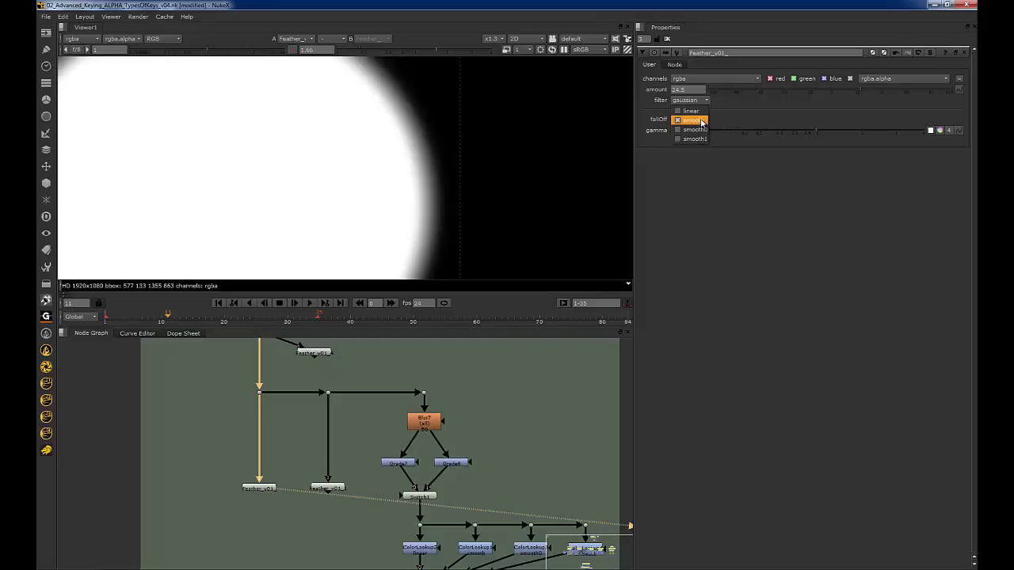
pyautogui.click(701, 129)
pyautogui.click(700, 121)
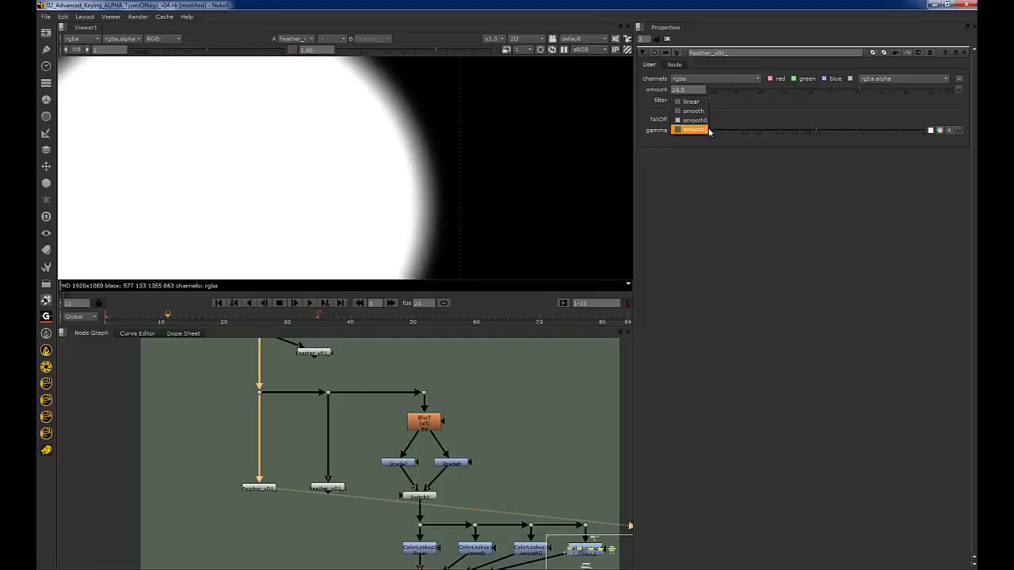
pyautogui.click(699, 129)
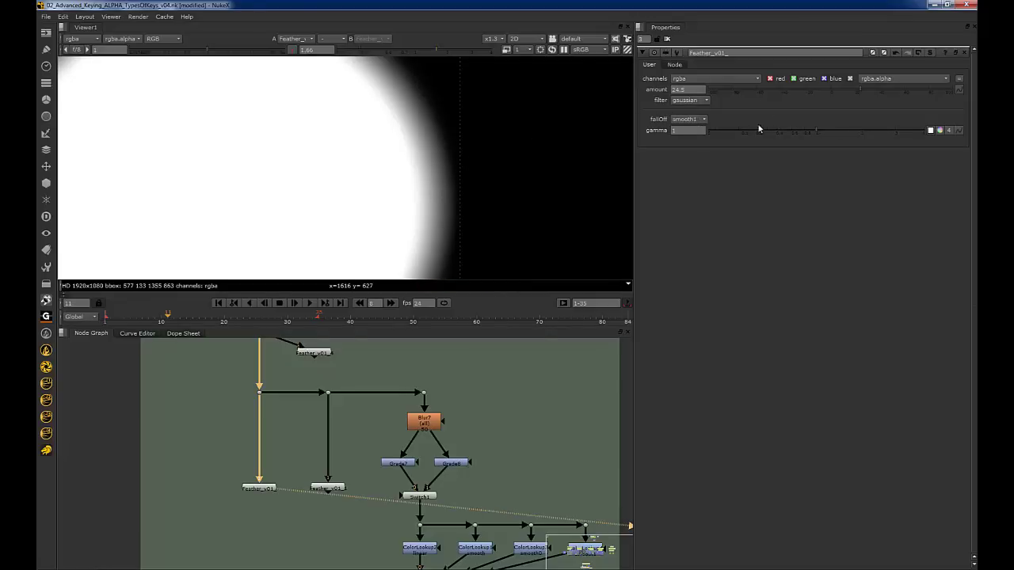
pyautogui.moveTo(791, 133); pyautogui.dragTo(835, 133)
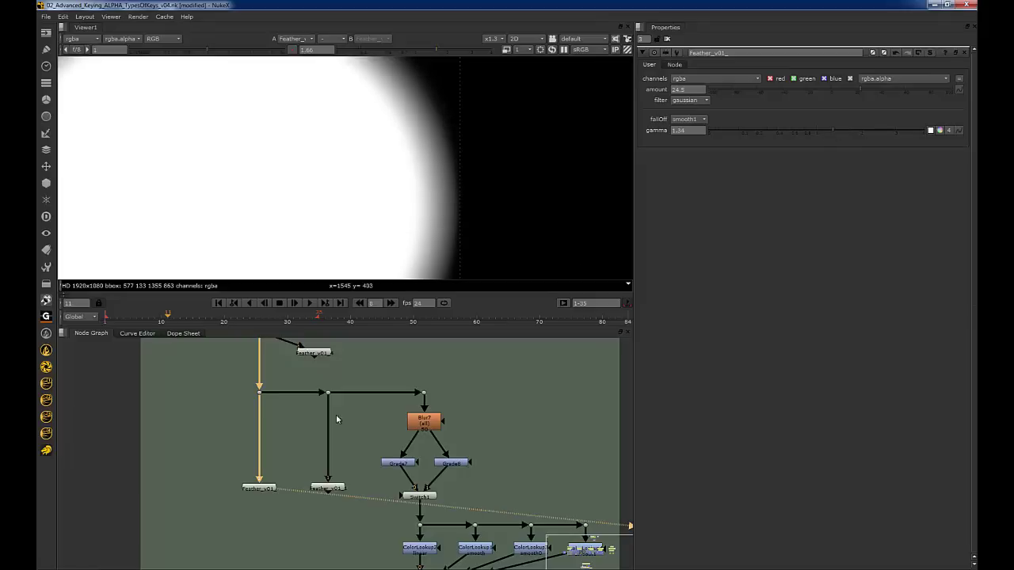
# Step: Reset the viewer gamma to 1 and close all open node properties
pyautogui.scroll(-3, 428, 365)
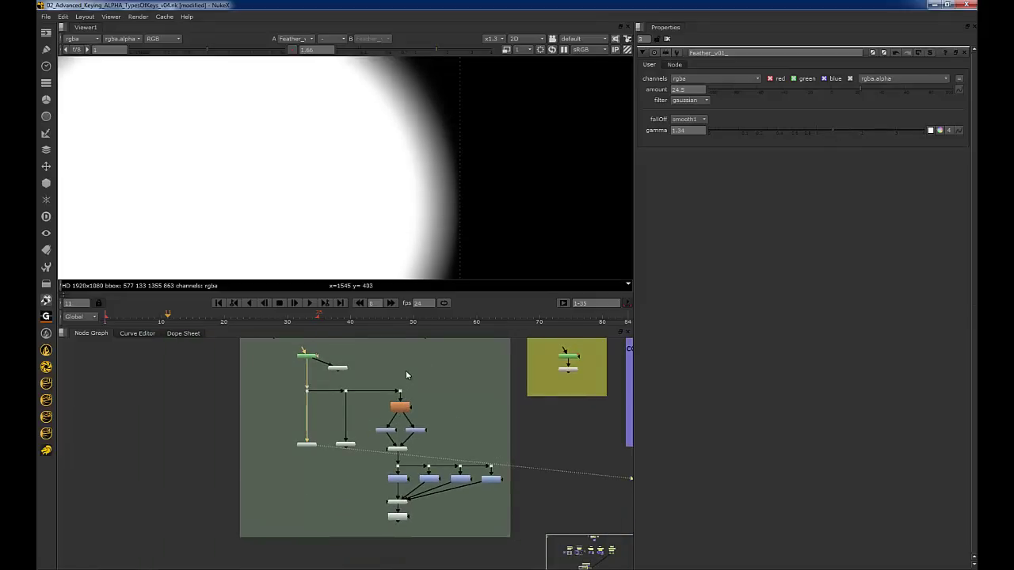
pyautogui.click(415, 49)
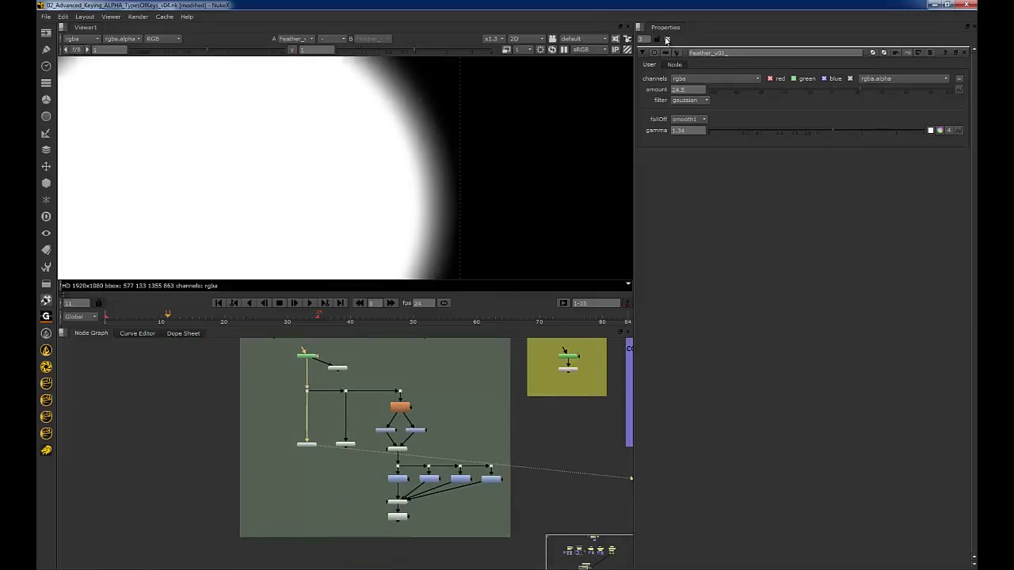
pyautogui.click(667, 39)
# Step: View the unblurred matte at the dot that feeds Blur7
pyautogui.scroll(3, 416, 397)
pyautogui.click(393, 388)
pyautogui.press('1')
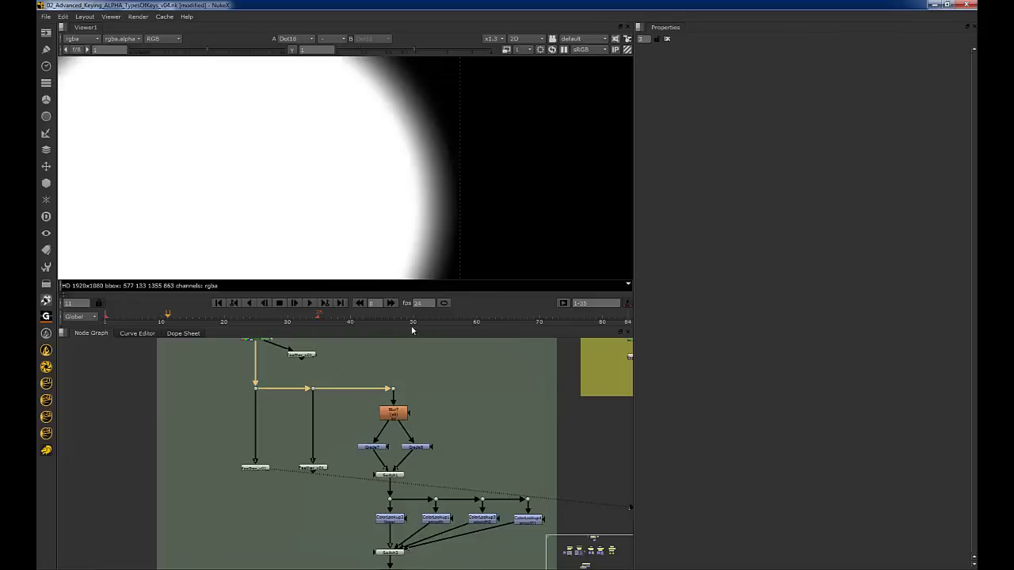
pyautogui.scroll(3, 398, 425)
pyautogui.click(453, 386)
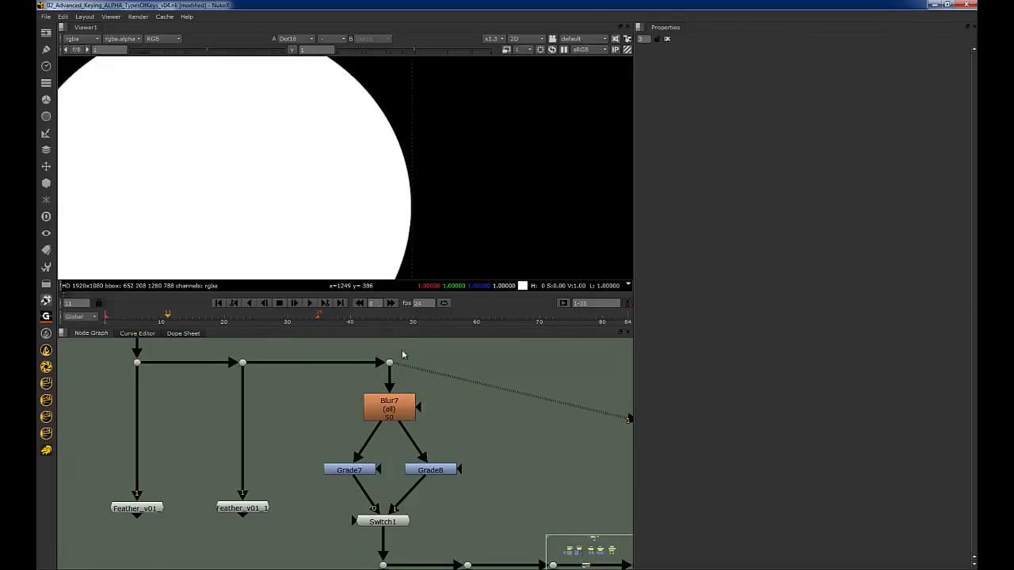
# Step: View the output of Blur7 up close at the matte's edge and disable the node for comparison
pyautogui.moveTo(464, 381); pyautogui.dragTo(337, 439)
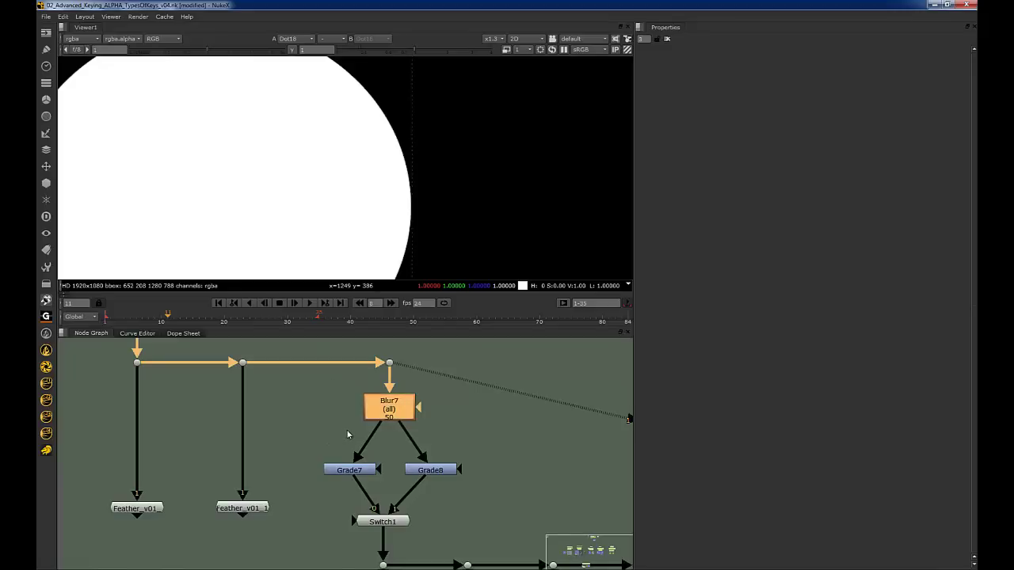
pyautogui.press('1')
pyautogui.scroll(2, 411, 201)
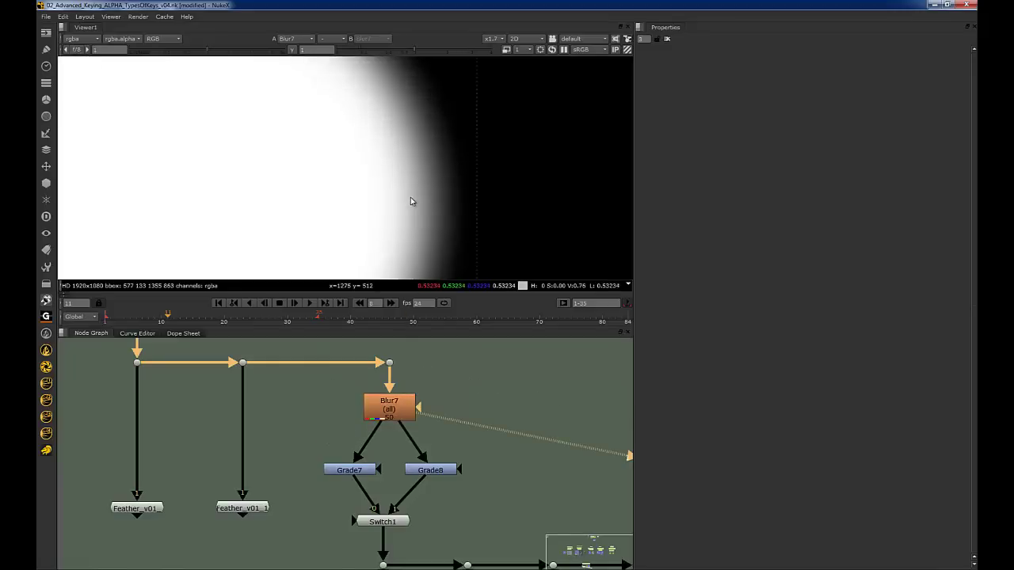
pyautogui.press('d')
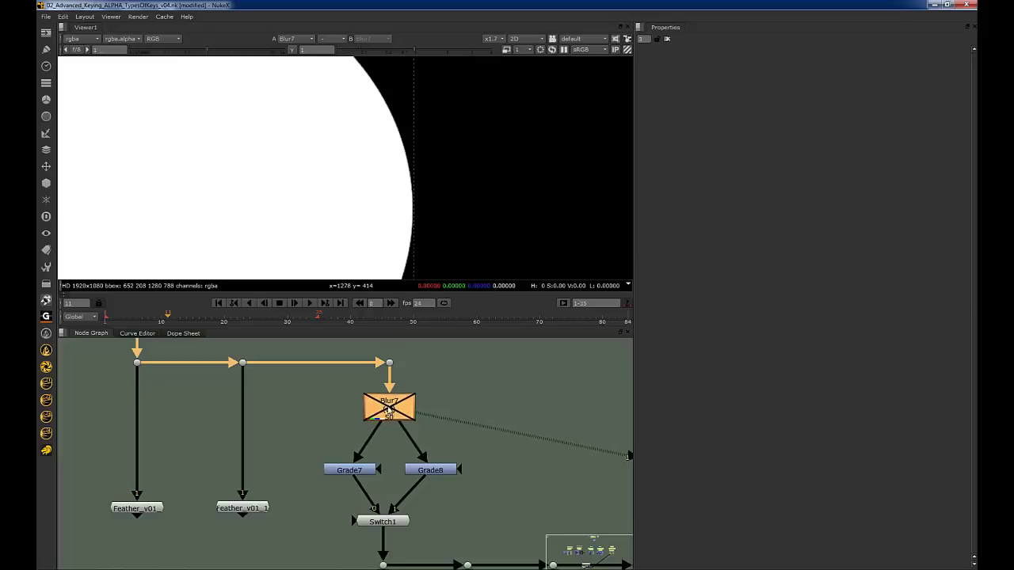
# Step: Compare Blur7 on and off at the matte's edge with the viewer gamma lowered to 0.016, and restore the gamma to 1
pyautogui.press('d')
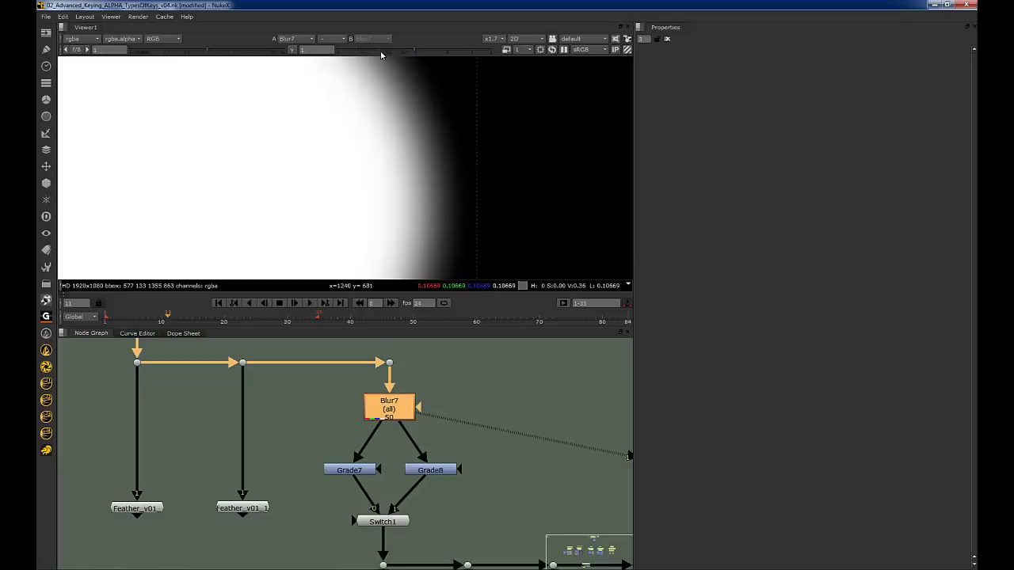
pyautogui.moveTo(381, 52); pyautogui.dragTo(346, 52)
pyautogui.press('d')
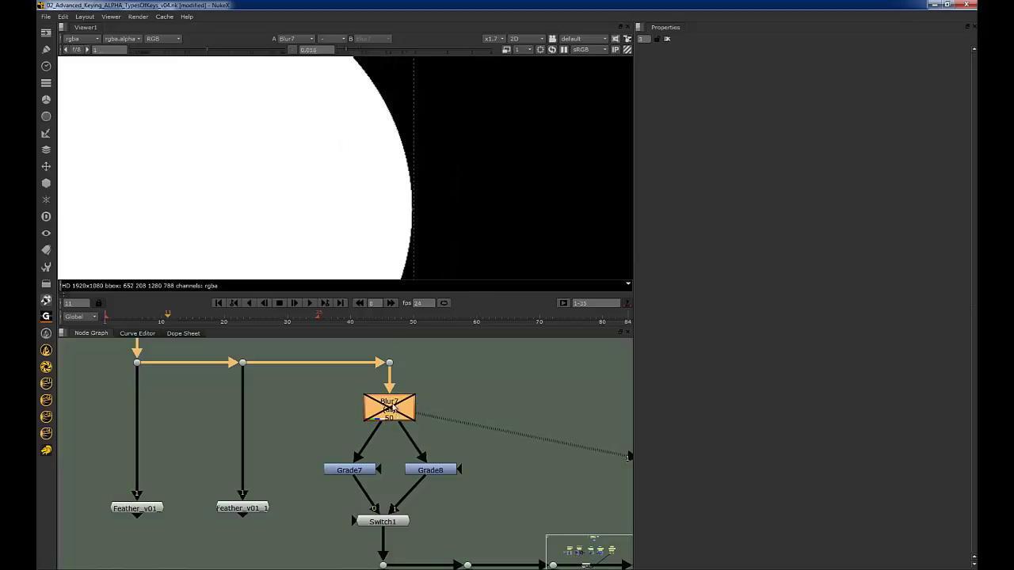
pyautogui.press('d')
pyautogui.click(437, 52)
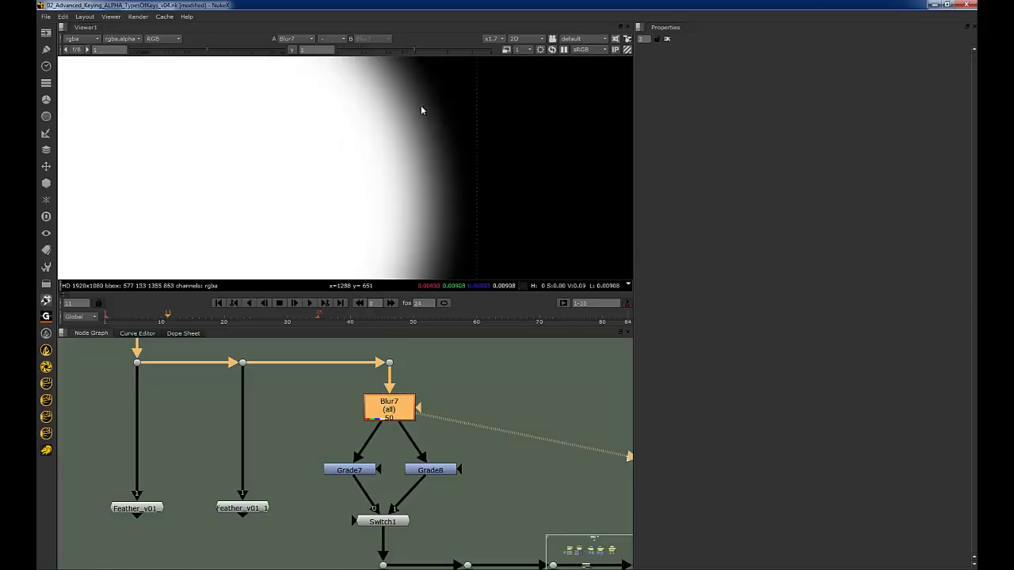
# Step: Sample the area beyond the blurred edge, reset the viewer gamma, and toggle Blur7 off and on for another comparison
pyautogui.keyDown('ctrl'); pyautogui.keyDown('shift'); pyautogui.moveTo(501, 99); pyautogui.dragTo(508, 241); pyautogui.keyUp('shift'); pyautogui.keyUp('ctrl')
pyautogui.moveTo(403, 51)
pyautogui.mouseDown()
pyautogui.moveTo(356, 55)
pyautogui.moveTo(406, 51)
pyautogui.mouseUp()
pyautogui.keyDown('ctrl'); pyautogui.click(407, 52); pyautogui.keyUp('ctrl')
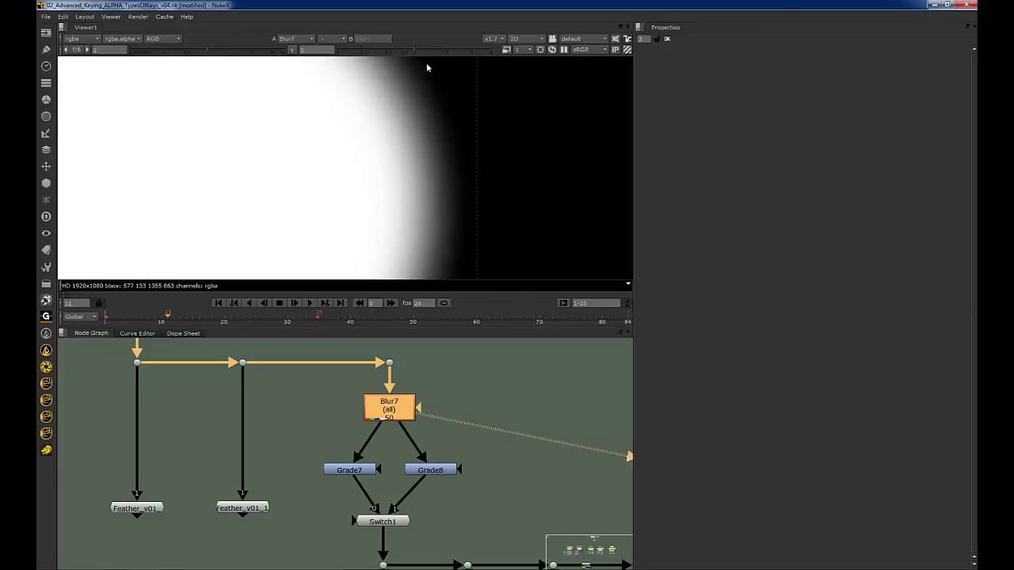
pyautogui.scroll(3, 342, 437)
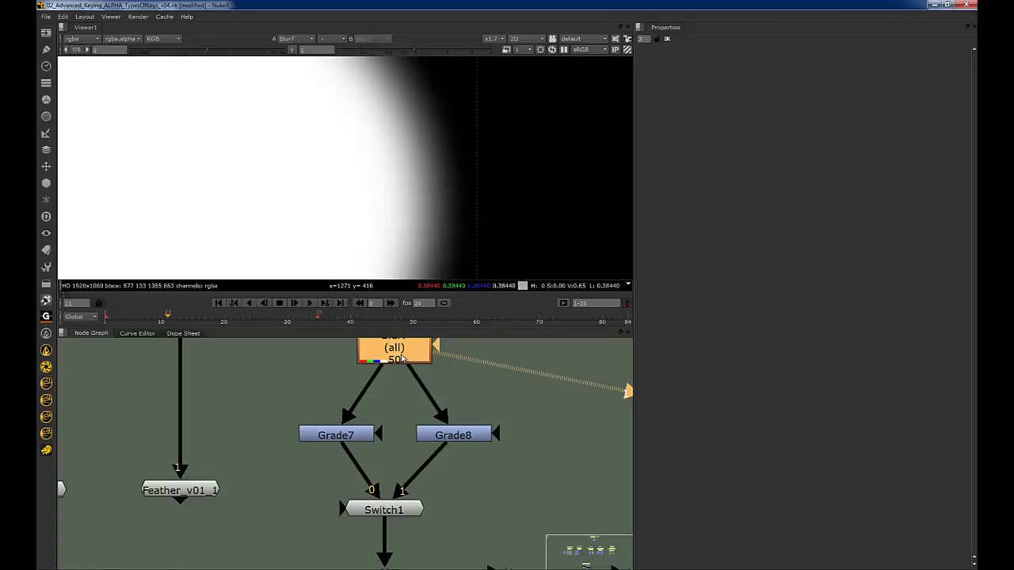
pyautogui.press('d')
pyautogui.press('d')
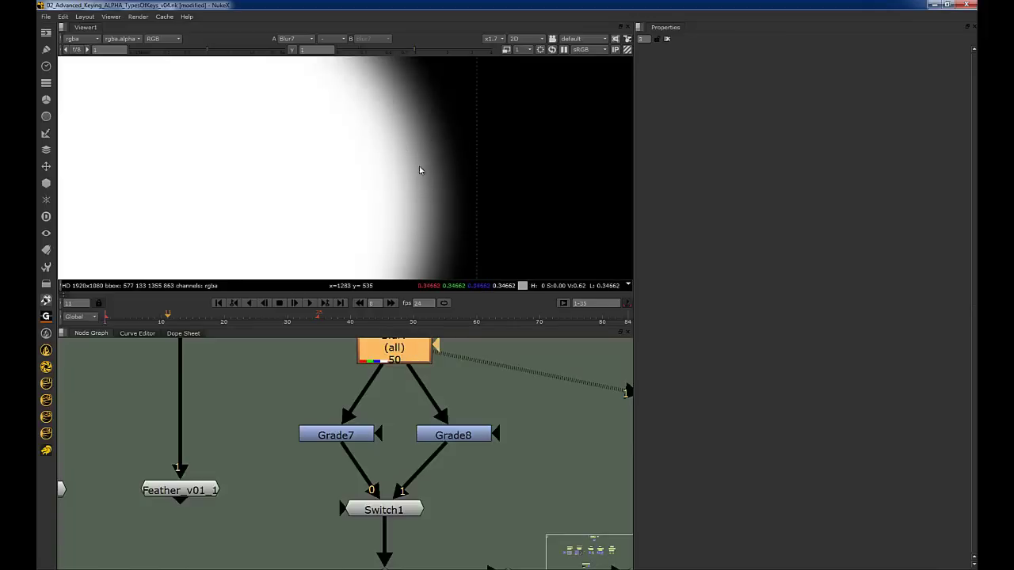
# Step: Open the Grade7 properties, view the node's output at the matte's edge, and examine its whitepoint
pyautogui.doubleClick(341, 436)
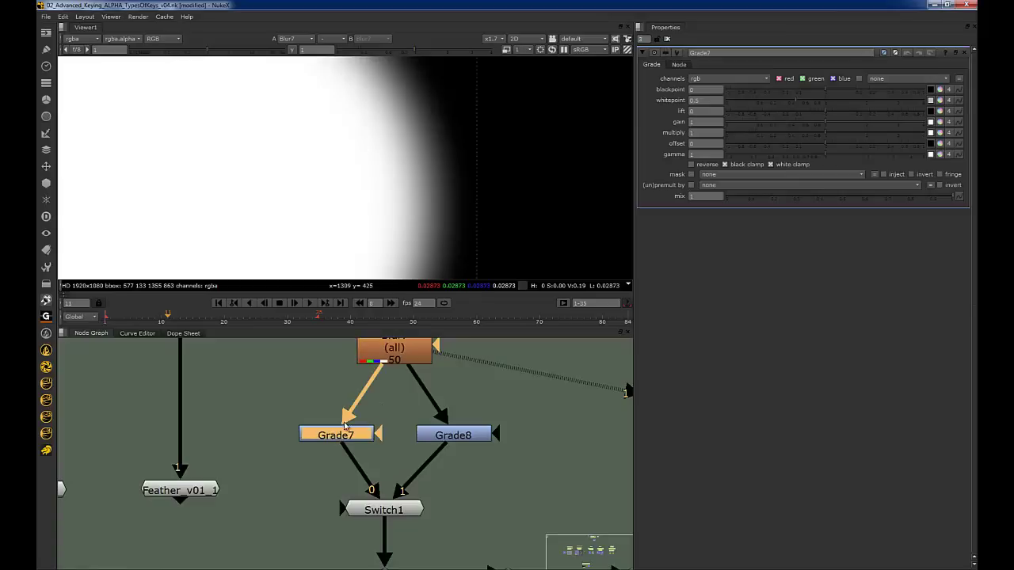
pyautogui.press('1')
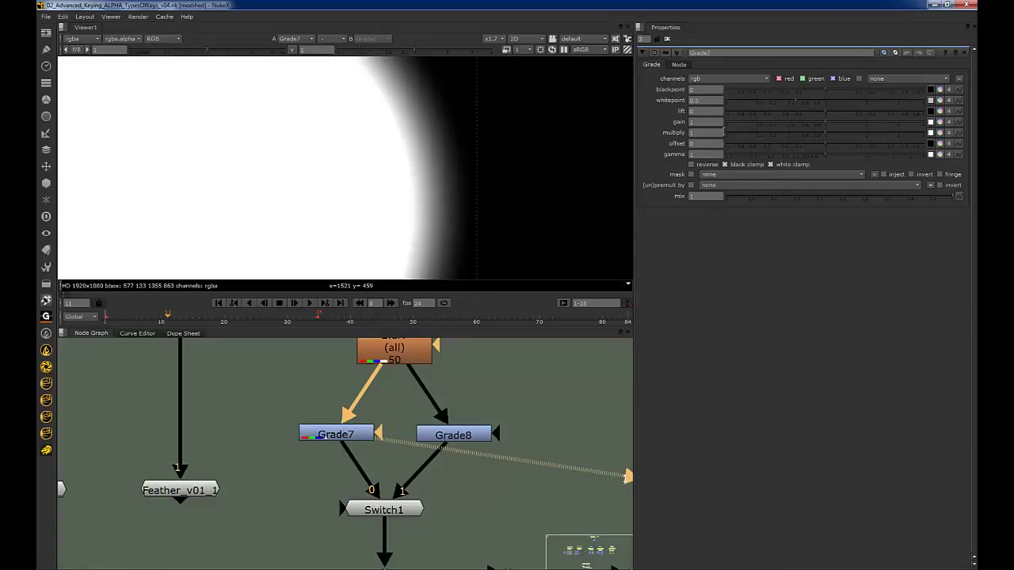
pyautogui.click(711, 101)
# Step: Compare Grade7 on and off with the viewer gamma lowered to 0, restore the gamma to 1, and revisit its whitepoint
pyautogui.moveTo(388, 51); pyautogui.dragTo(338, 50)
pyautogui.keyDown('ctrl'); pyautogui.click(354, 50); pyautogui.keyUp('ctrl')
pyautogui.click(333, 440)
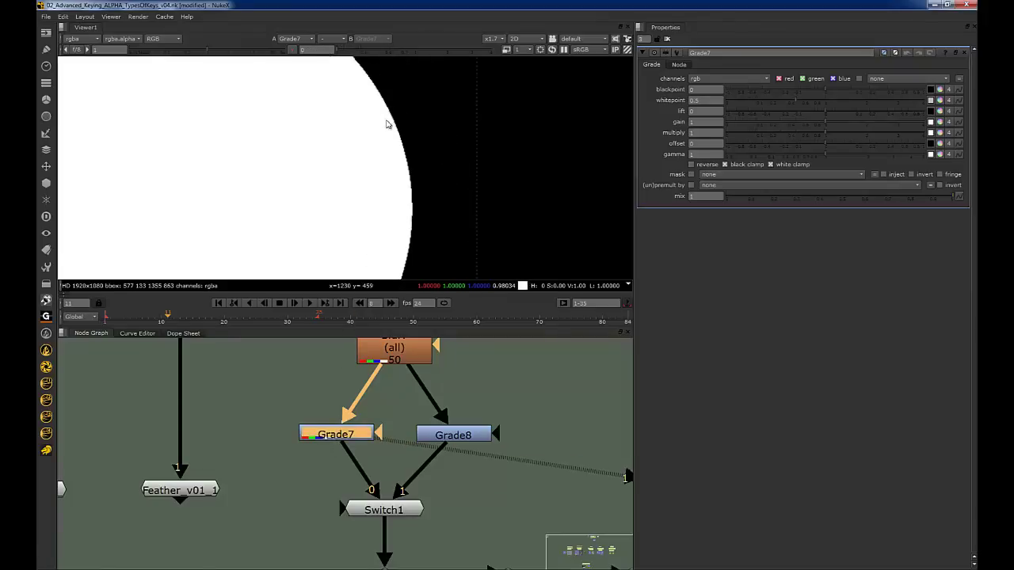
pyautogui.press('d')
pyautogui.press('d')
pyautogui.moveTo(396, 52); pyautogui.dragTo(420, 50)
pyautogui.click(702, 101)
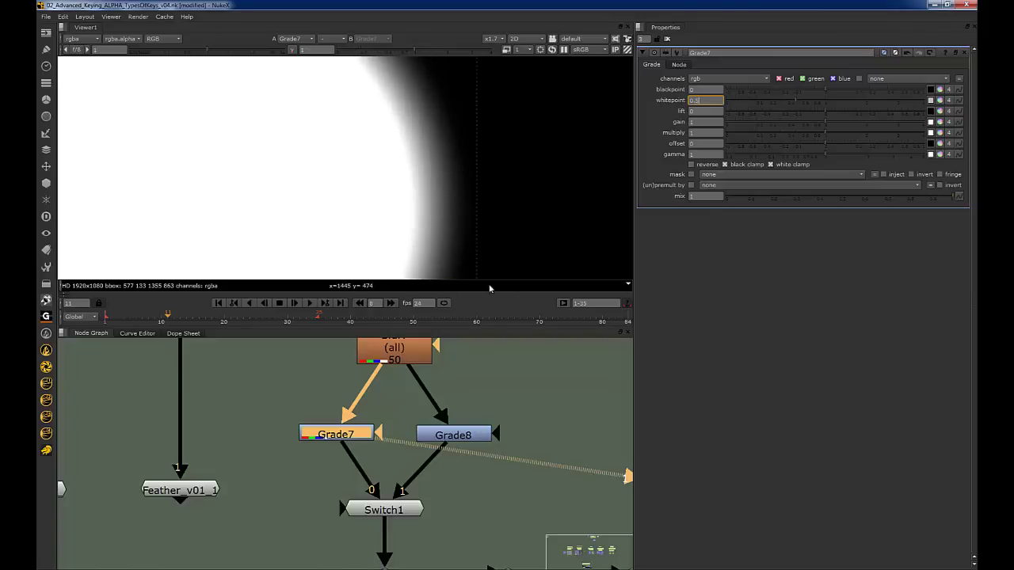
# Step: Open the Grade8 properties, view the node's output, and check its edge with the viewer gamma
pyautogui.doubleClick(456, 438)
pyautogui.press('1')
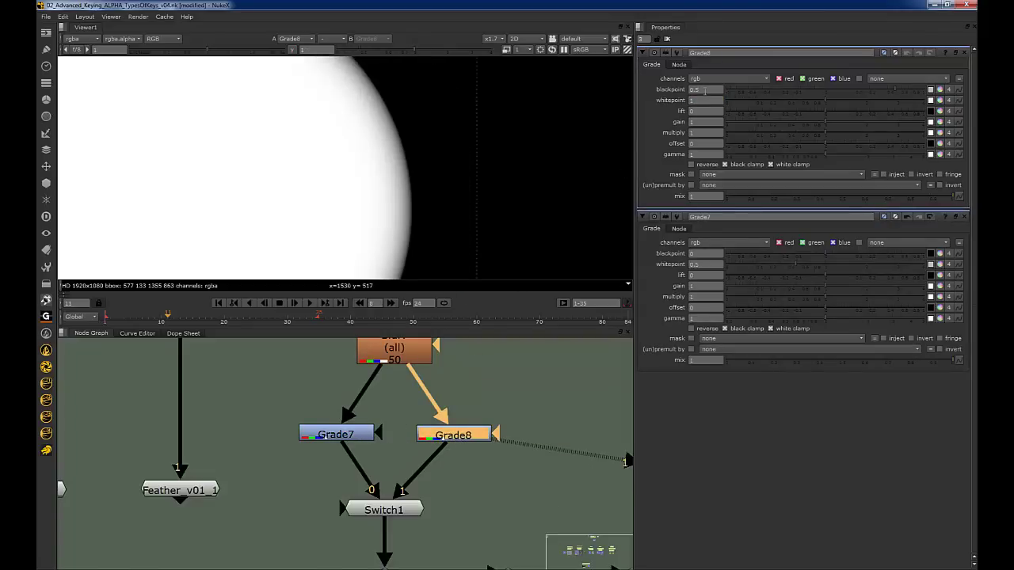
pyautogui.moveTo(420, 49); pyautogui.dragTo(415, 51)
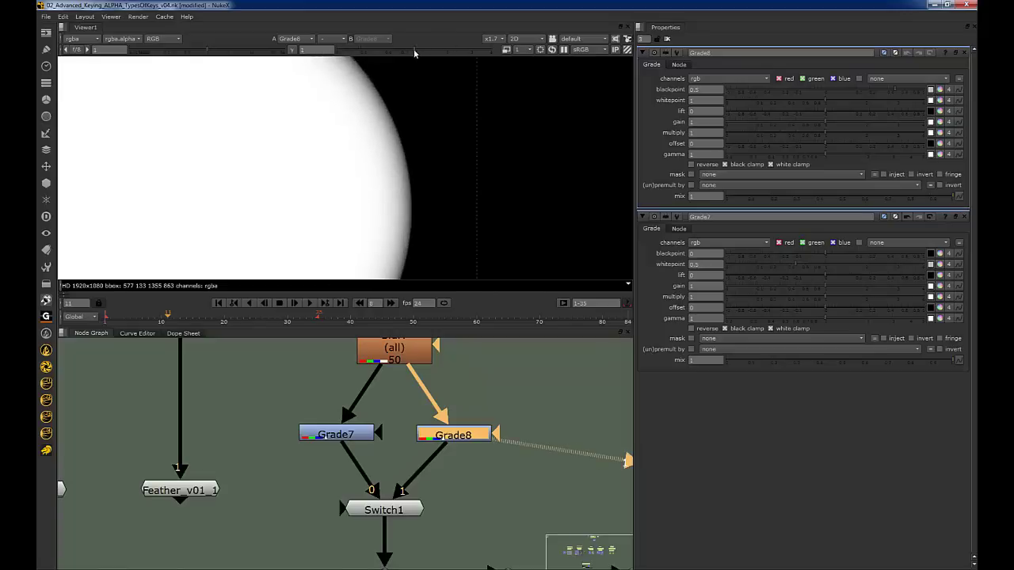
# Step: Assign Grade7 to viewer input 1 and Grade8 to viewer input 2, and switch between them to compare the edges
pyautogui.click(332, 433)
pyautogui.press('1')
pyautogui.click(451, 438)
pyautogui.press('2')
pyautogui.press('1')
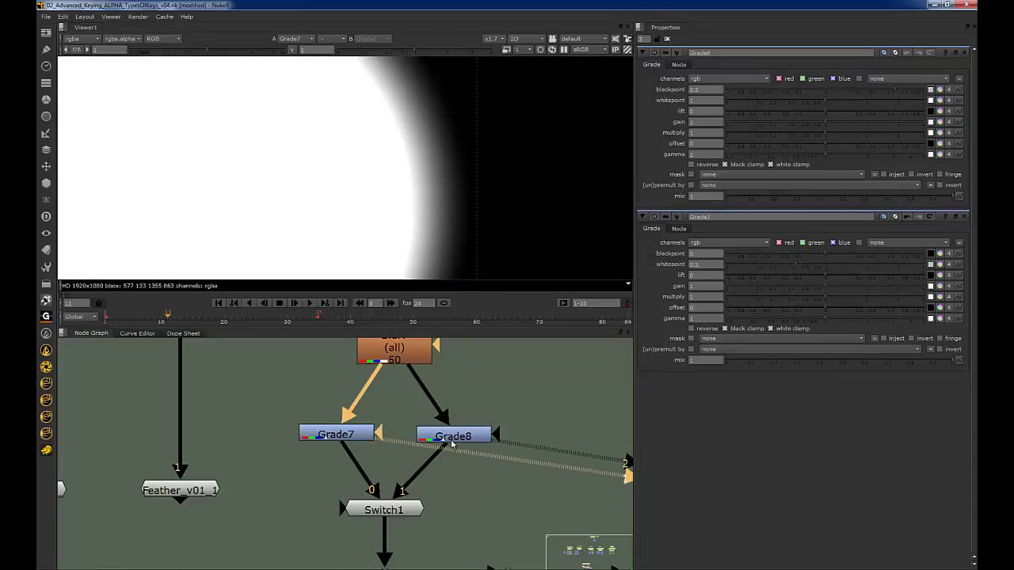
pyautogui.press('2')
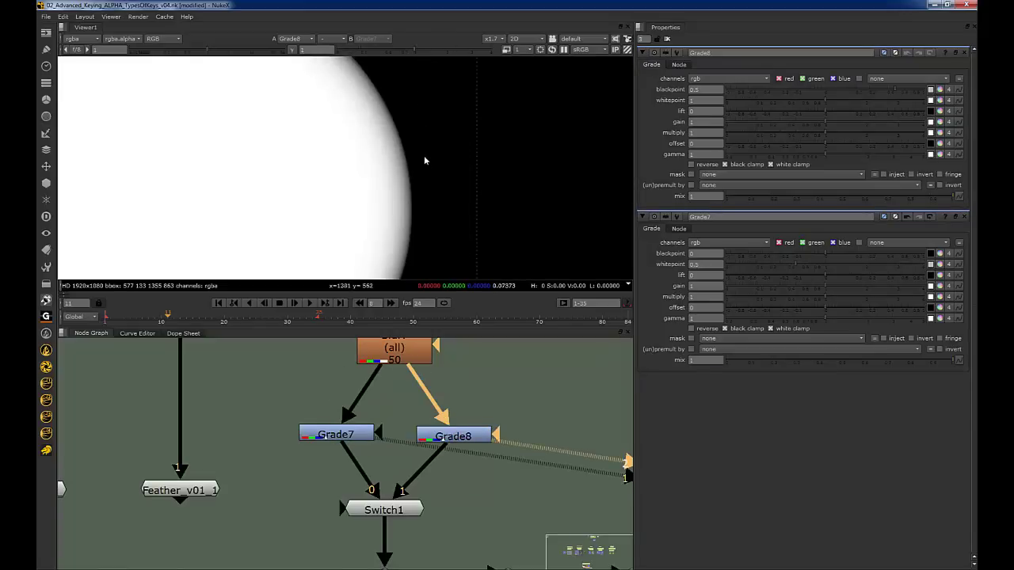
# Step: View Blur7's output, and put the unblurred matte from the dot above it on viewer input 1
pyautogui.click(404, 356)
pyautogui.press('1')
pyautogui.moveTo(432, 378); pyautogui.dragTo(383, 469, button='middle')
pyautogui.click(345, 369)
pyautogui.press('1')
pyautogui.moveTo(390, 428); pyautogui.dragTo(369, 391, button='middle')
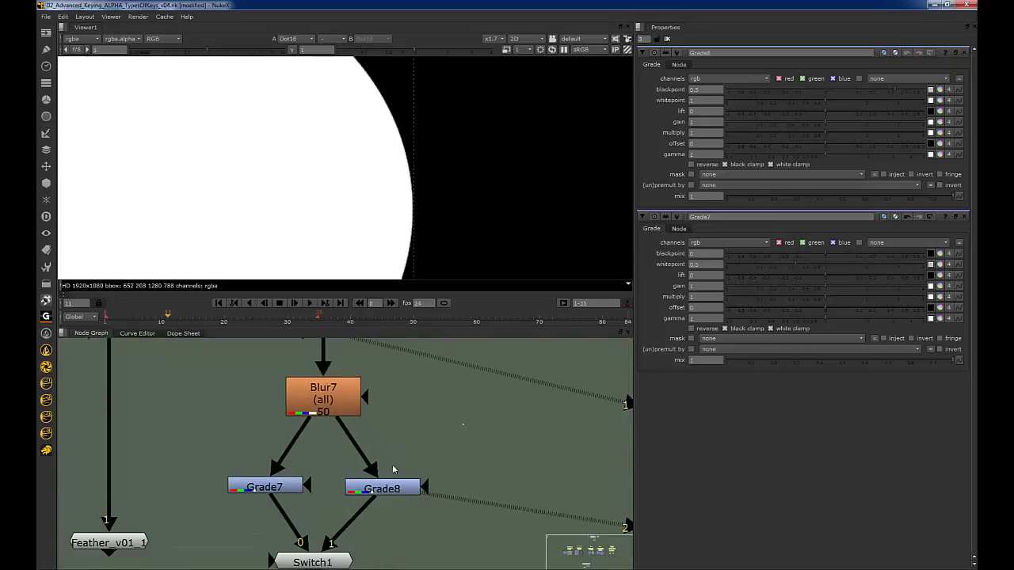
# Step: Compare Grade8's output with the unblurred matte up close at the edge by alternating between the two viewer inputs
pyautogui.click(393, 484)
pyautogui.press('2')
pyautogui.press('1')
pyautogui.press('2')
pyautogui.keyDown('alt'); pyautogui.moveTo(406, 198); pyautogui.dragTo(457, 167, button='middle'); pyautogui.keyUp('alt')
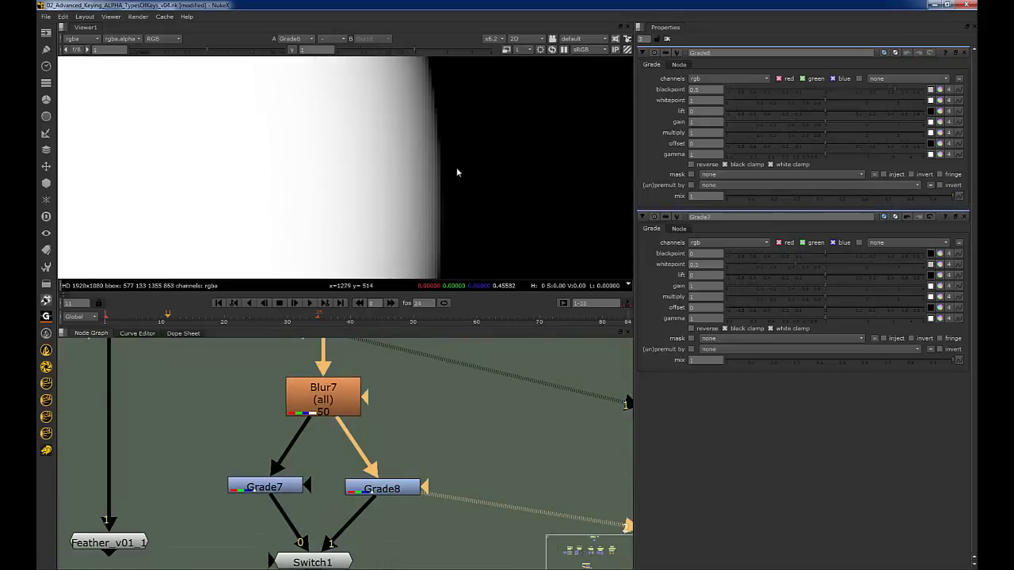
pyautogui.press('1')
pyautogui.press('2')
# Step: Open the Feather_v01_1 properties and bring the color lookup branches below Switch1 into view
pyautogui.scroll(-5, 325, 404)
pyautogui.moveTo(328, 520); pyautogui.dragTo(324, 473, button='middle')
pyautogui.scroll(2, 321, 472)
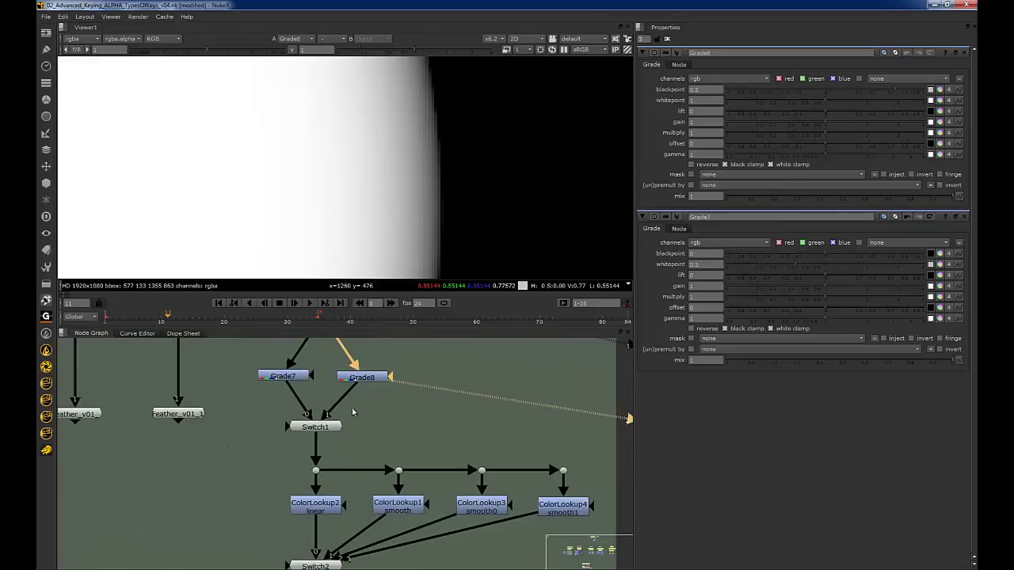
pyautogui.scroll(-2, 333, 459)
pyautogui.scroll(2, 343, 467)
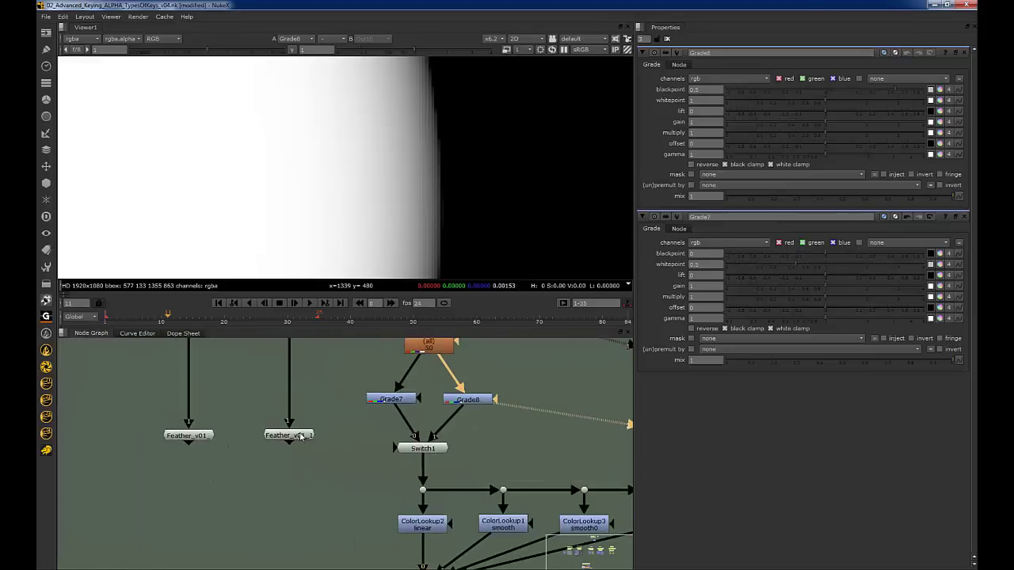
pyautogui.doubleClick(289, 434)
pyautogui.moveTo(500, 494); pyautogui.dragTo(419, 412, button='middle')
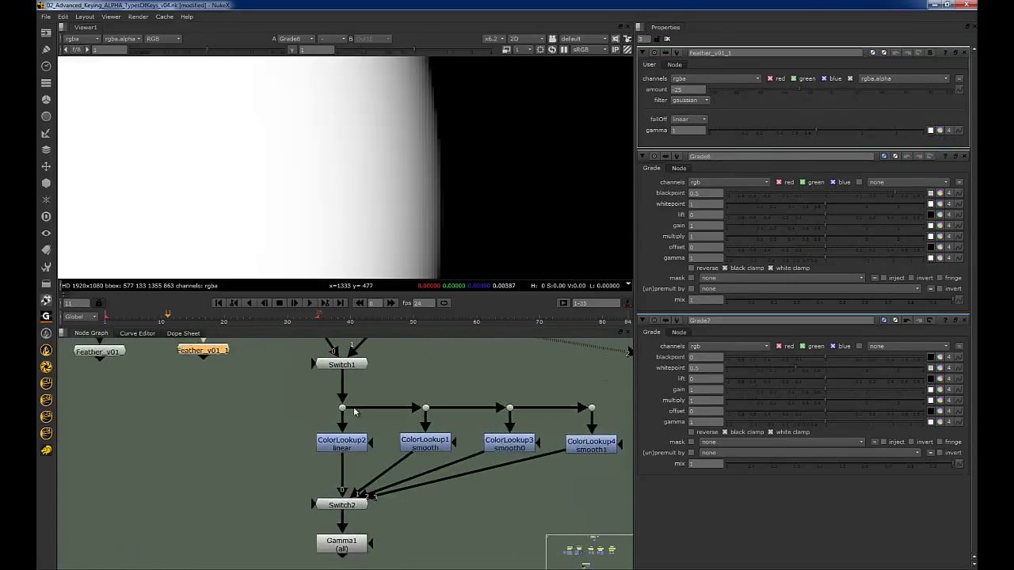
# Step: View the dot below Switch1, open the linear ColorLookup2, and display all of its curves
pyautogui.scroll(1, 346, 409)
pyautogui.click(341, 408)
pyautogui.press('1')
pyautogui.doubleClick(347, 454)
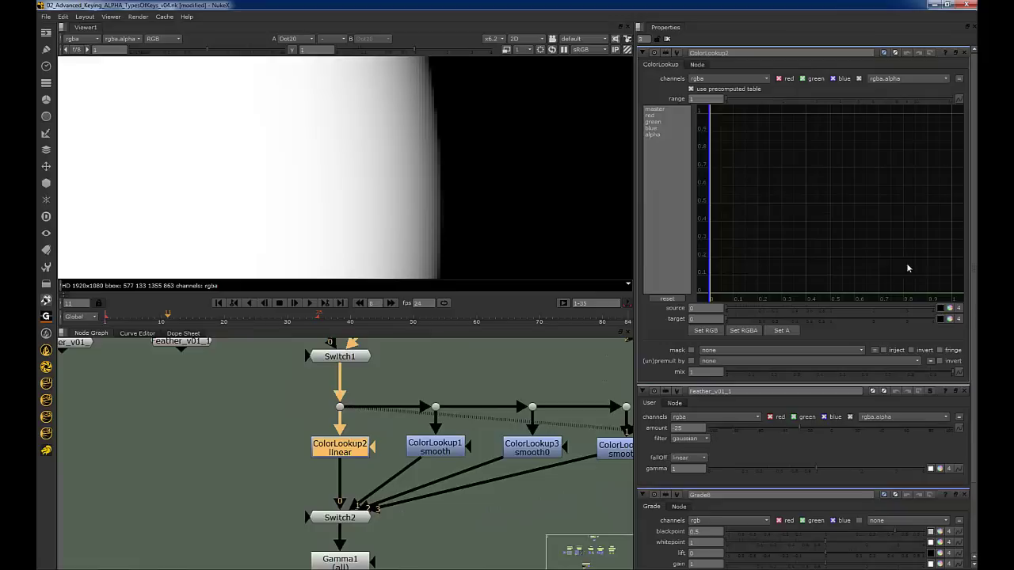
pyautogui.click(655, 110)
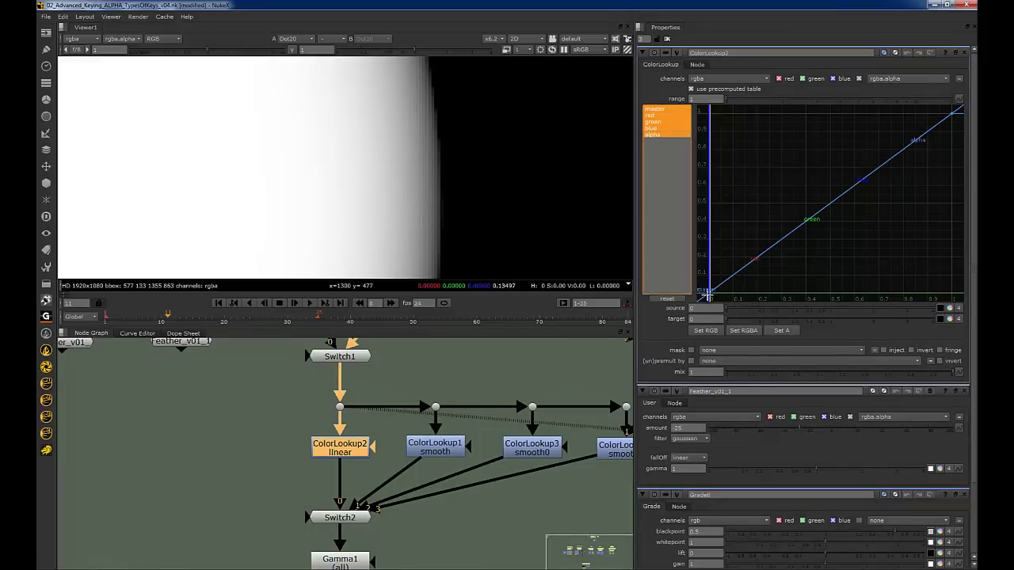
# Step: Open the smooth ColorLookup1 and display only its master curve
pyautogui.doubleClick(426, 449)
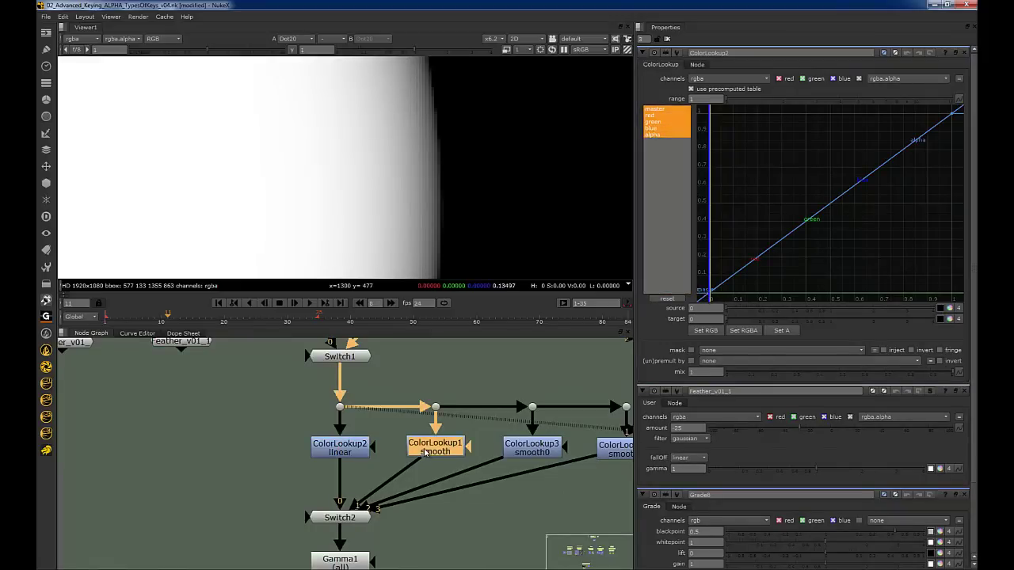
pyautogui.click(655, 111)
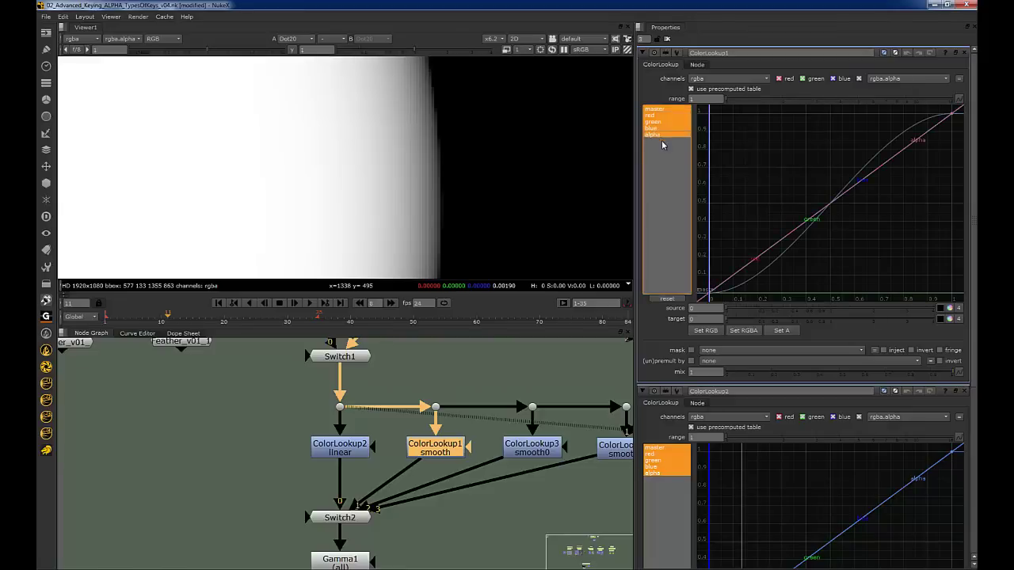
pyautogui.click(657, 110)
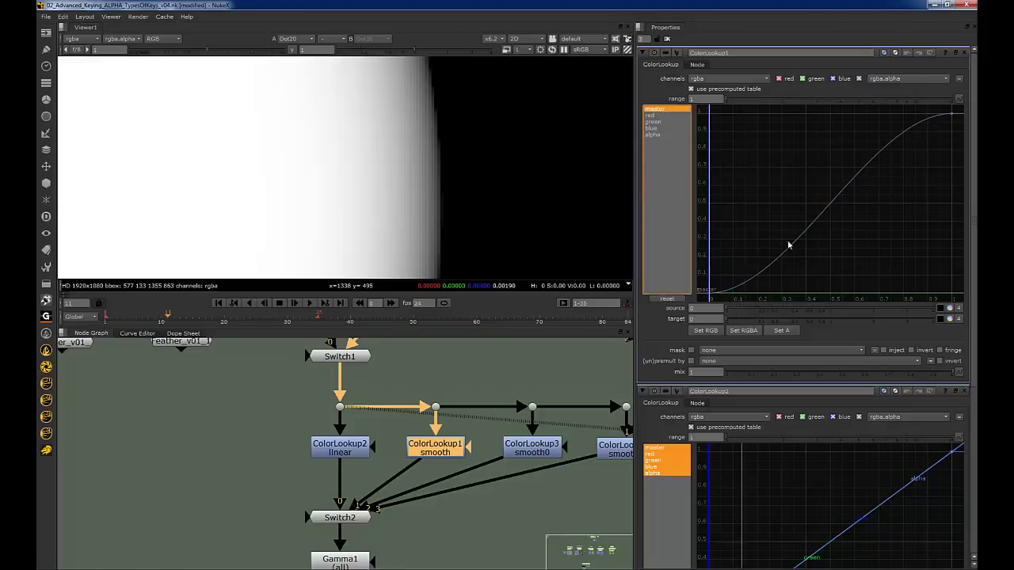
# Step: Try linear interpolation on both points of ColorLookup1's master curve and return them to smooth
pyautogui.moveTo(707, 289); pyautogui.dragTo(960, 109)
pyautogui.press('l')
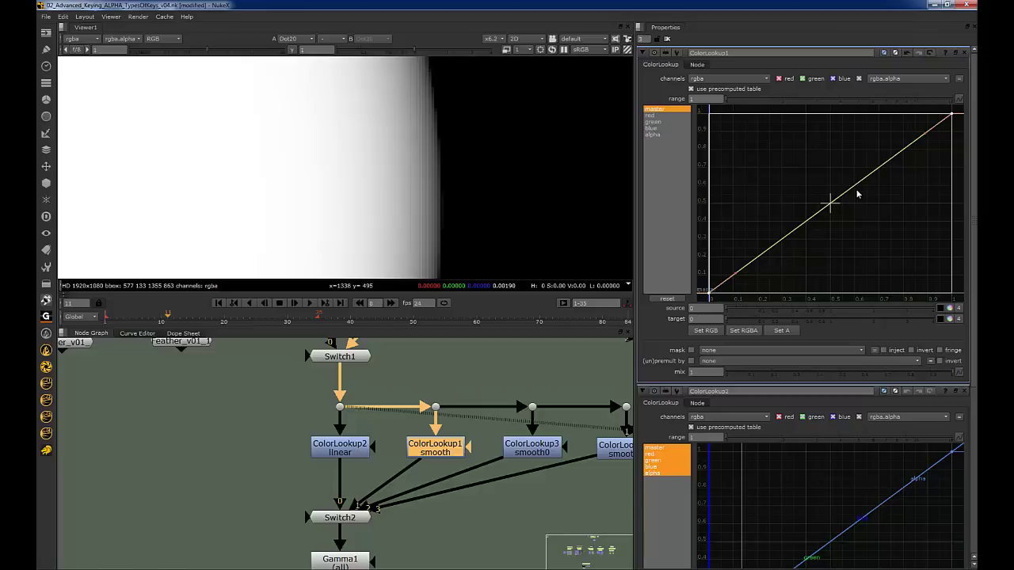
pyautogui.press('s')
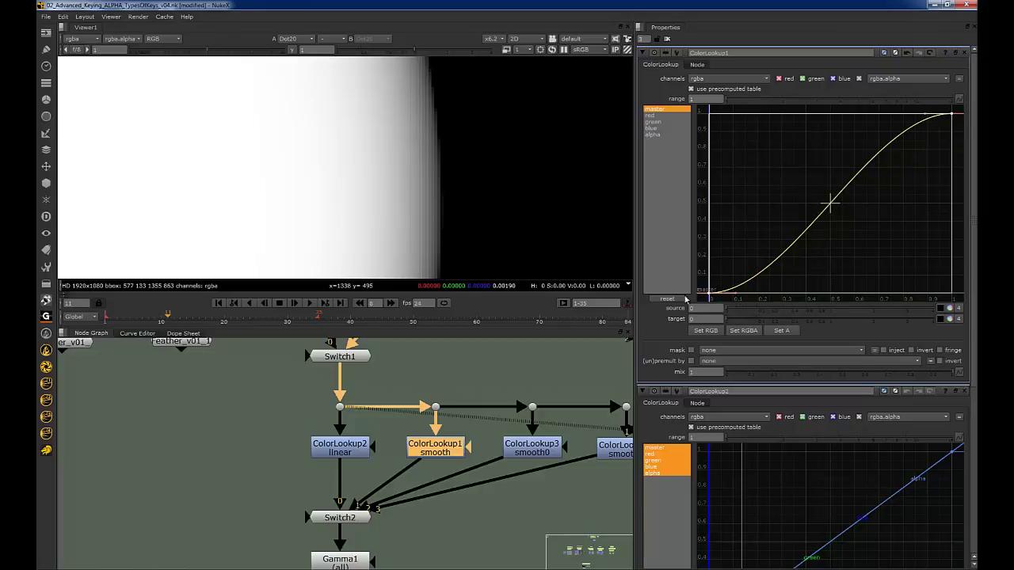
# Step: View the output of ColorLookup1 at the matte's edge
pyautogui.click(453, 391)
pyautogui.click(438, 445)
pyautogui.press('1')
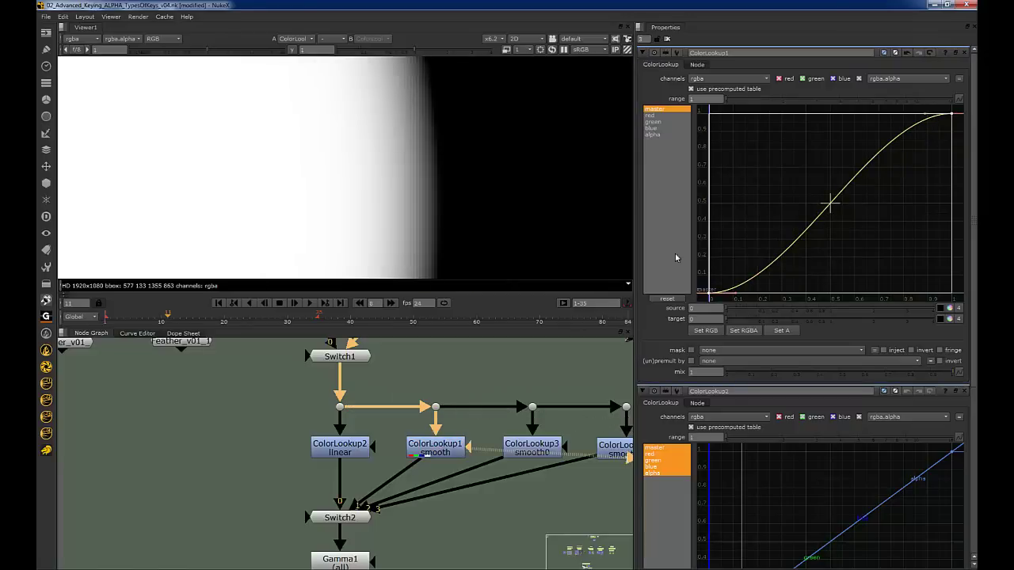
pyautogui.click(440, 453)
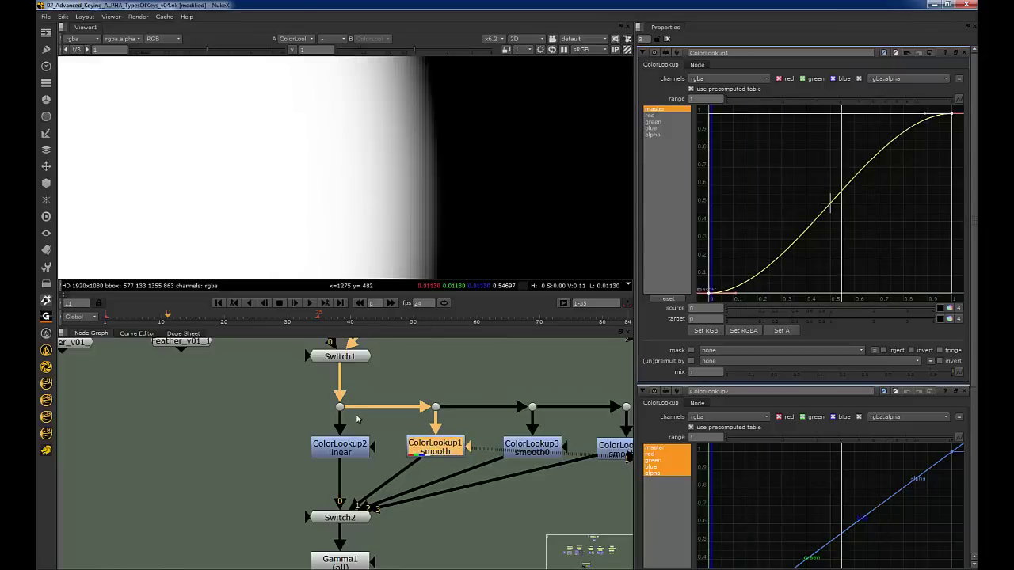
pyautogui.press('f')
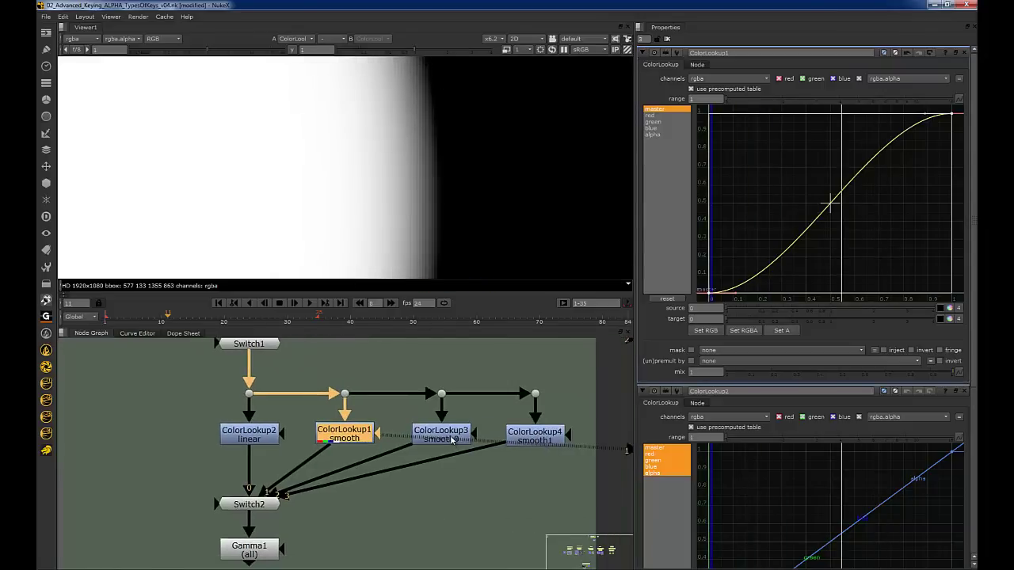
# Step: Open the smooth0 ColorLookup3 and examine the lower end of its master curve
pyautogui.doubleClick(453, 437)
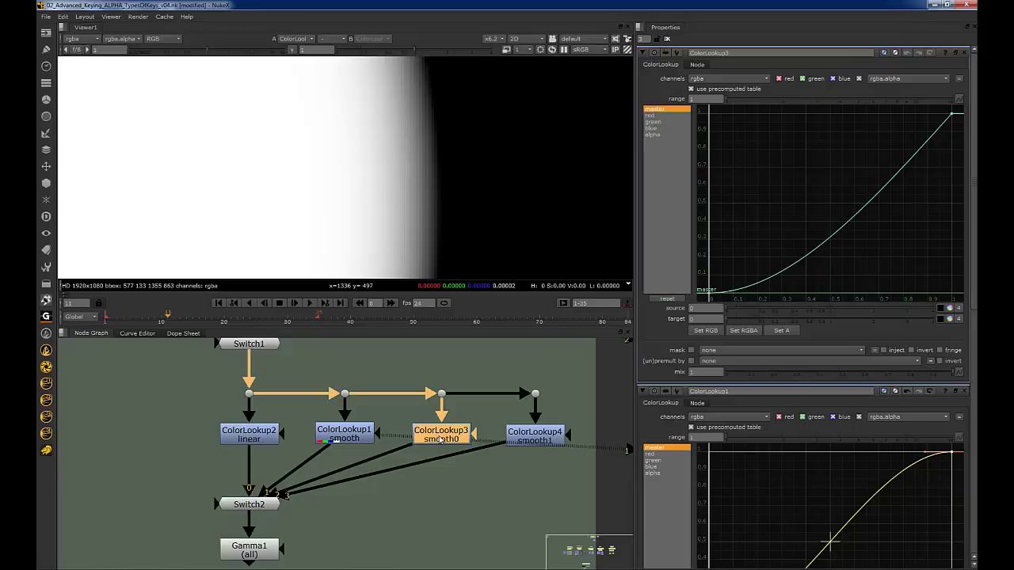
pyautogui.moveTo(741, 255); pyautogui.dragTo(691, 307)
pyautogui.moveTo(758, 257); pyautogui.dragTo(704, 299)
# Step: Open the smooth1 ColorLookup4 and display its master curve
pyautogui.moveTo(523, 412); pyautogui.dragTo(446, 423, button='middle')
pyautogui.doubleClick(458, 448)
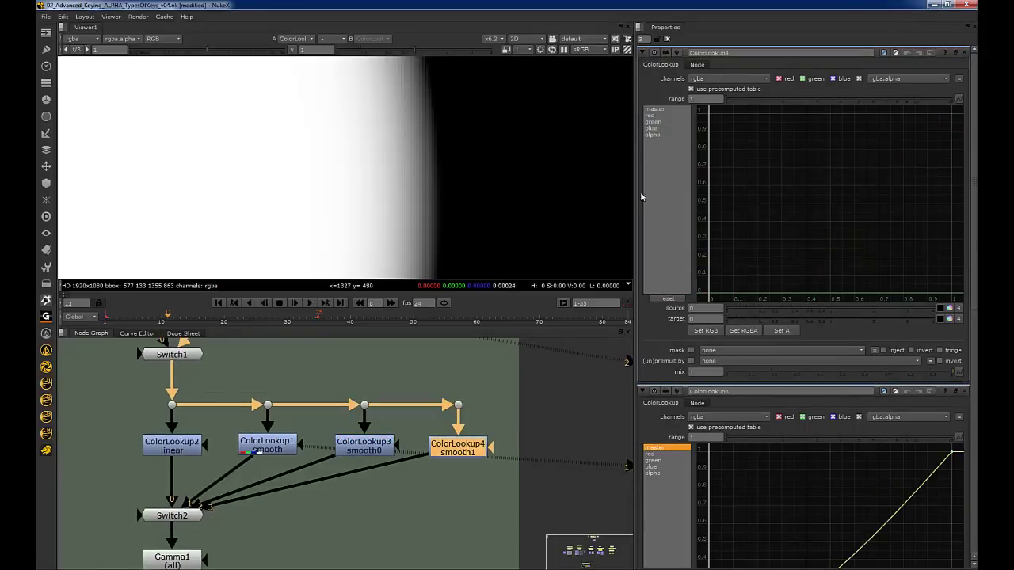
pyautogui.click(656, 109)
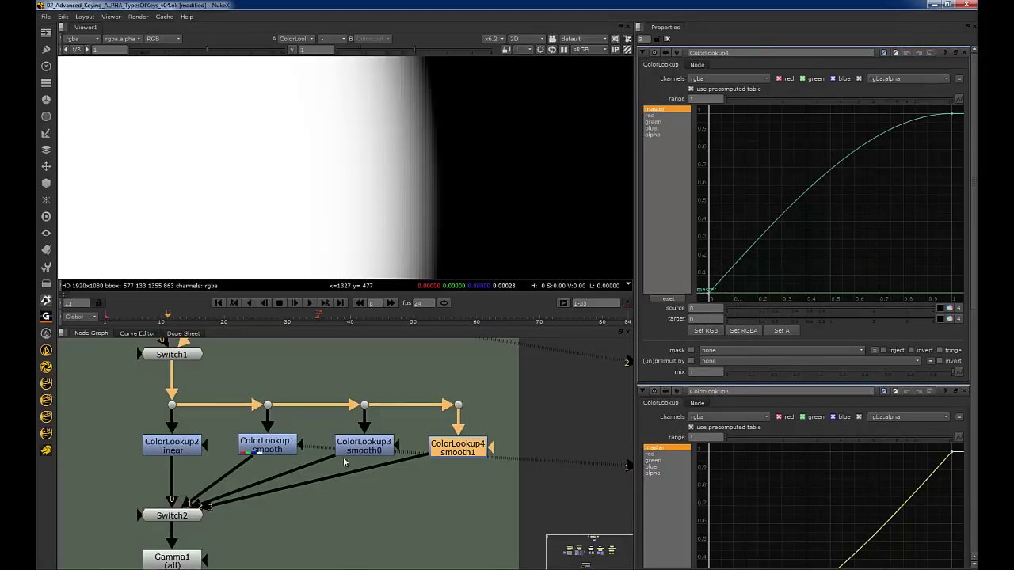
# Step: View the output of the linear ColorLookup2 and frame more of the matte's edge in the viewer
pyautogui.moveTo(246, 506); pyautogui.dragTo(315, 450, button='middle')
pyautogui.moveTo(177, 428); pyautogui.dragTo(289, 463)
pyautogui.moveTo(188, 422); pyautogui.dragTo(237, 497, button='middle')
pyautogui.click(279, 472)
pyautogui.press('1')
pyautogui.click(382, 469)
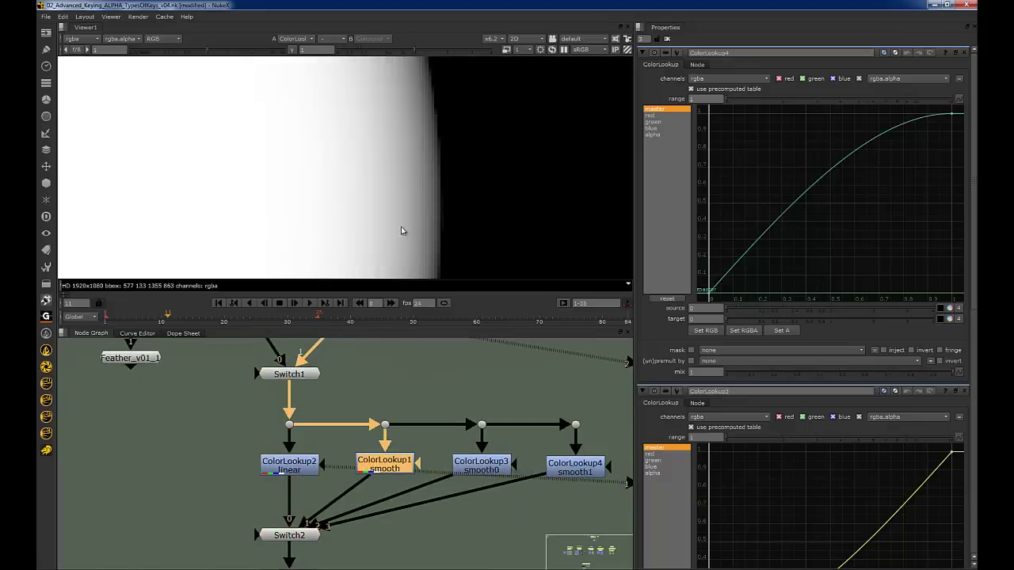
pyautogui.moveTo(413, 158); pyautogui.dragTo(474, 222, button='middle')
pyautogui.scroll(-2, 456, 226)
pyautogui.scroll(-1, 442, 228)
# Step: Compare the edge falloff from the linear, smooth, smooth0 and smooth1 ColorLookup nodes by viewing each output in turn, twice through
pyautogui.click(303, 473)
pyautogui.press('1')
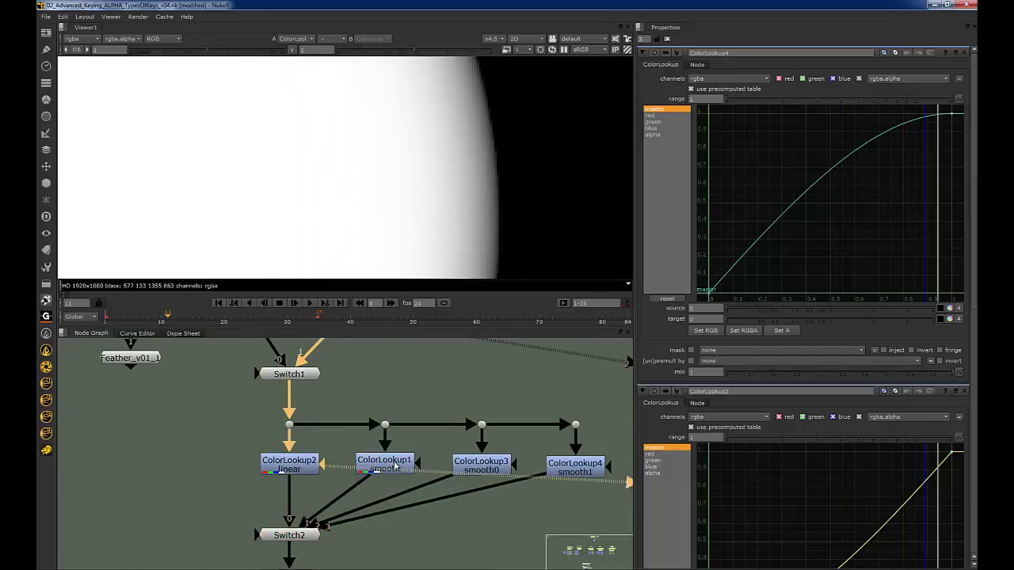
pyautogui.click(391, 469)
pyautogui.press('1')
pyautogui.click(483, 472)
pyautogui.press('1')
pyautogui.click(570, 470)
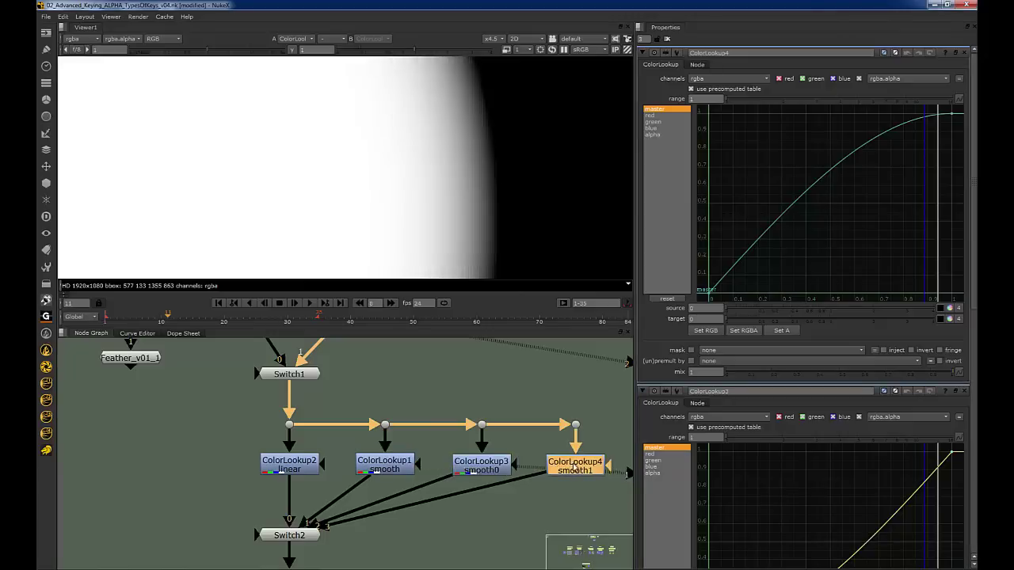
pyautogui.press('1')
pyautogui.click(308, 474)
pyautogui.press('1')
pyautogui.click(394, 471)
pyautogui.press('1')
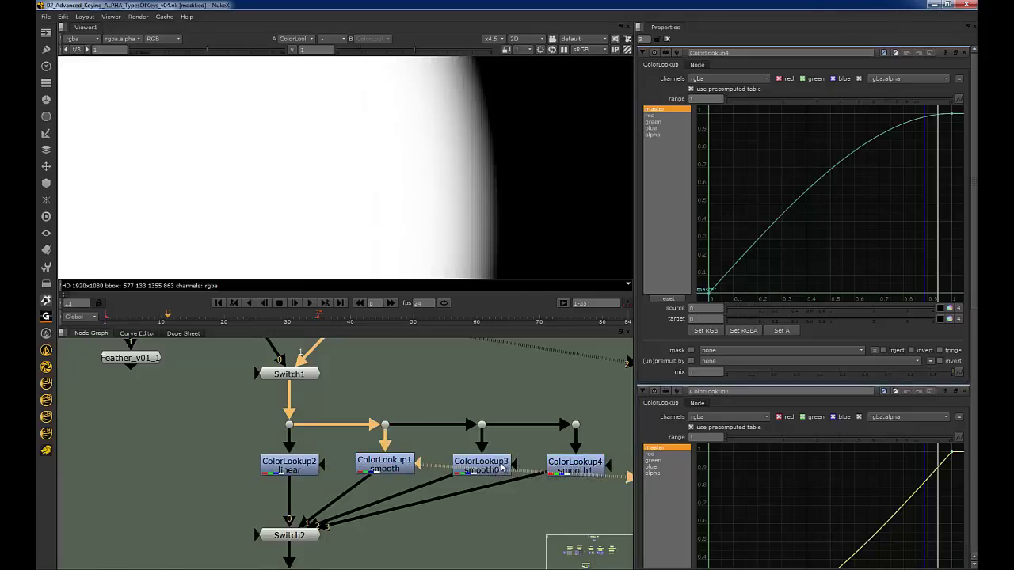
pyautogui.click(504, 469)
pyautogui.press('1')
pyautogui.click(568, 466)
pyautogui.press('1')
# Step: View the output of Gamma1 below Switch2, open its settings and try the gamma value, leaving it at 1
pyautogui.moveTo(419, 433); pyautogui.dragTo(425, 398, button='middle')
pyautogui.scroll(-3, 425, 399)
pyautogui.scroll(3, 346, 484)
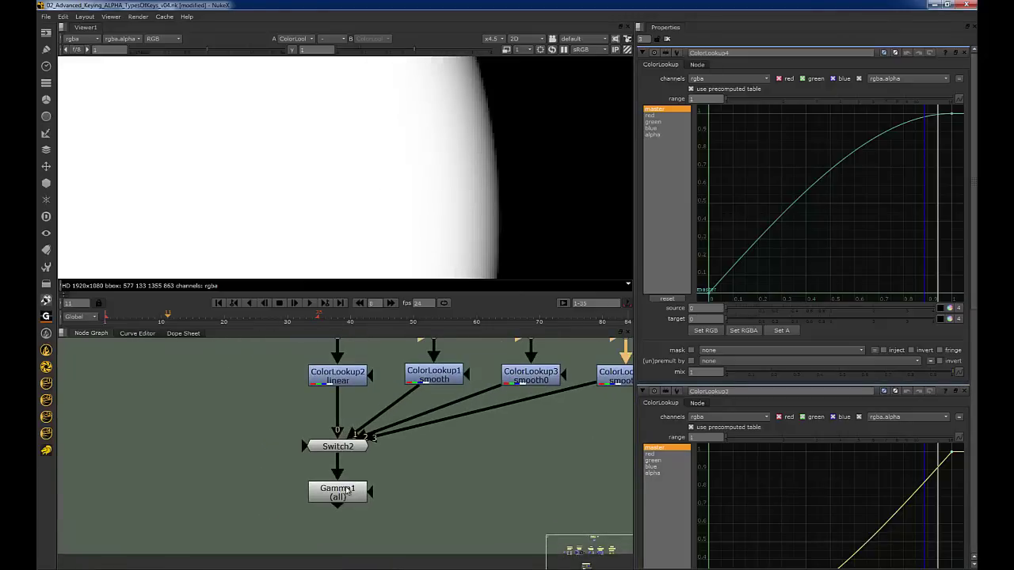
pyautogui.click(343, 494)
pyautogui.press('1')
pyautogui.doubleClick(344, 495)
pyautogui.moveTo(820, 91)
pyautogui.mouseDown()
pyautogui.moveTo(747, 99)
pyautogui.moveTo(843, 91)
pyautogui.moveTo(803, 97)
pyautogui.moveTo(826, 92)
pyautogui.mouseUp()
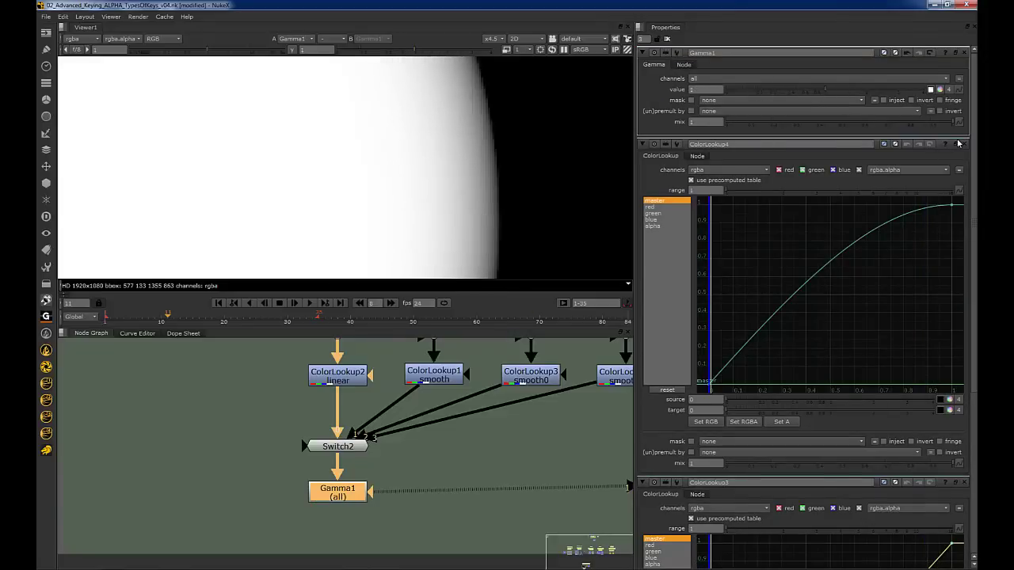
# Step: Close the settings of the ColorLookup nodes and nudge Roto8 slightly upward at the start of the feather example
pyautogui.click(965, 144)
pyautogui.click(964, 145)
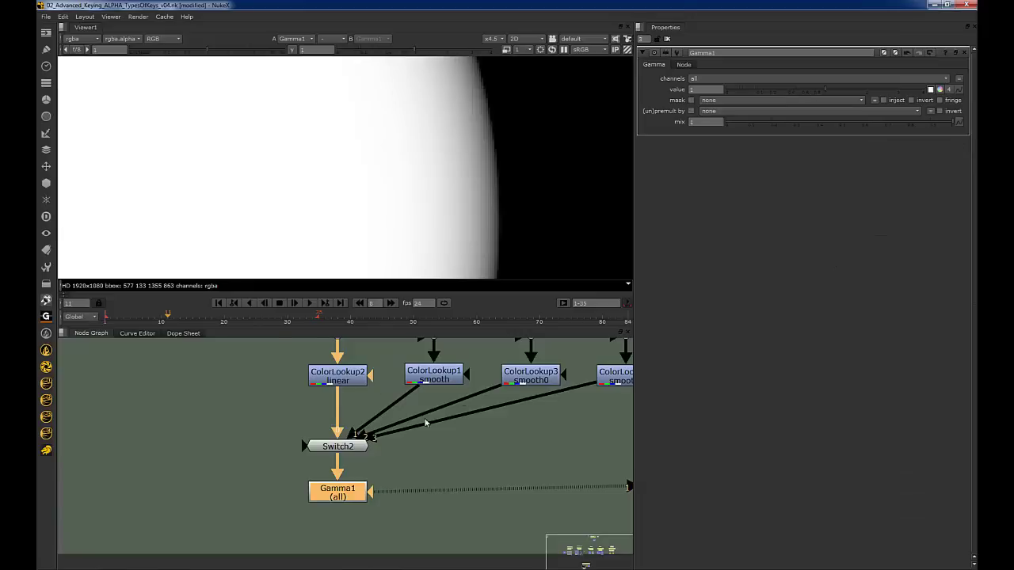
pyautogui.scroll(-5, 385, 461)
pyautogui.scroll(3, 400, 399)
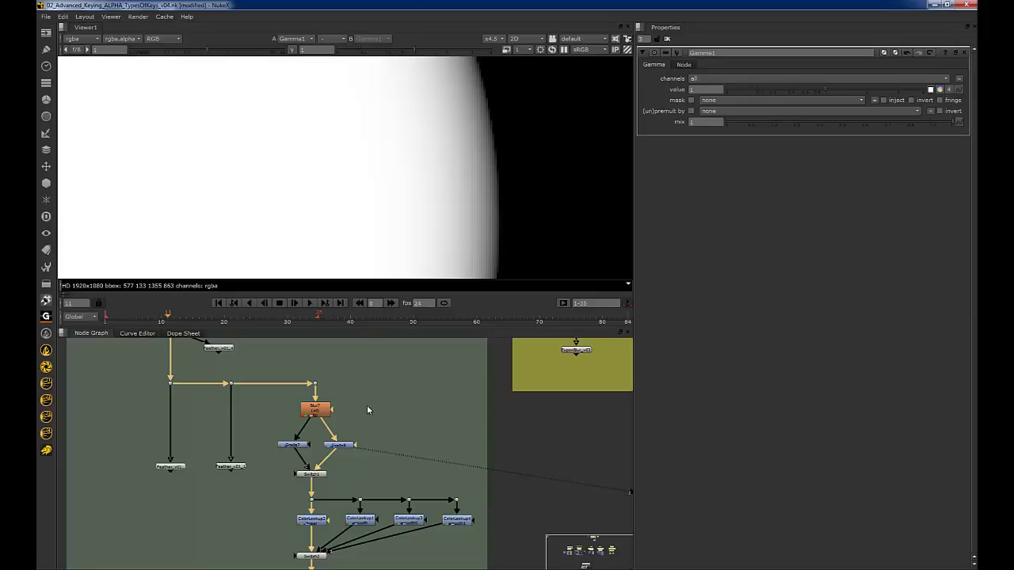
pyautogui.scroll(3, 268, 394)
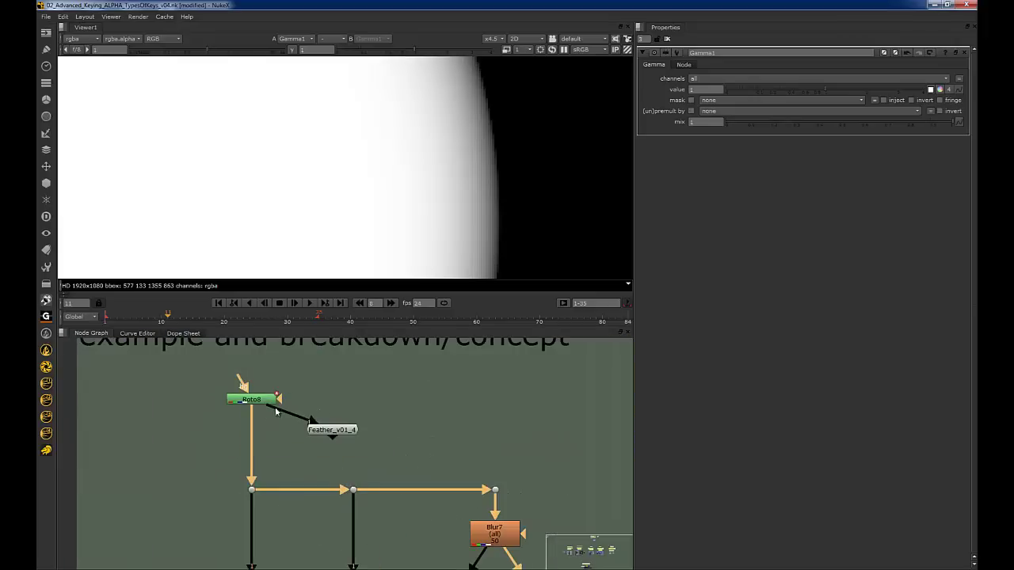
pyautogui.moveTo(262, 404)
pyautogui.mouseDown()
pyautogui.moveTo(345, 389)
pyautogui.moveTo(252, 395)
pyautogui.mouseUp()
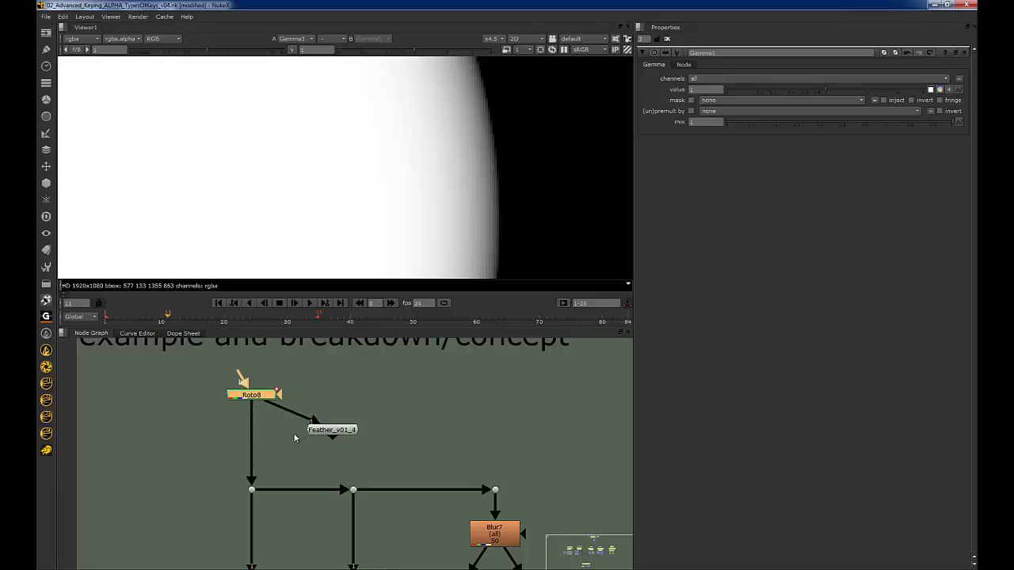
# Step: Add a Merge node with its A input connected to Feather_v01_4 and set its operation to mask
pyautogui.click(426, 425)
pyautogui.press('m')
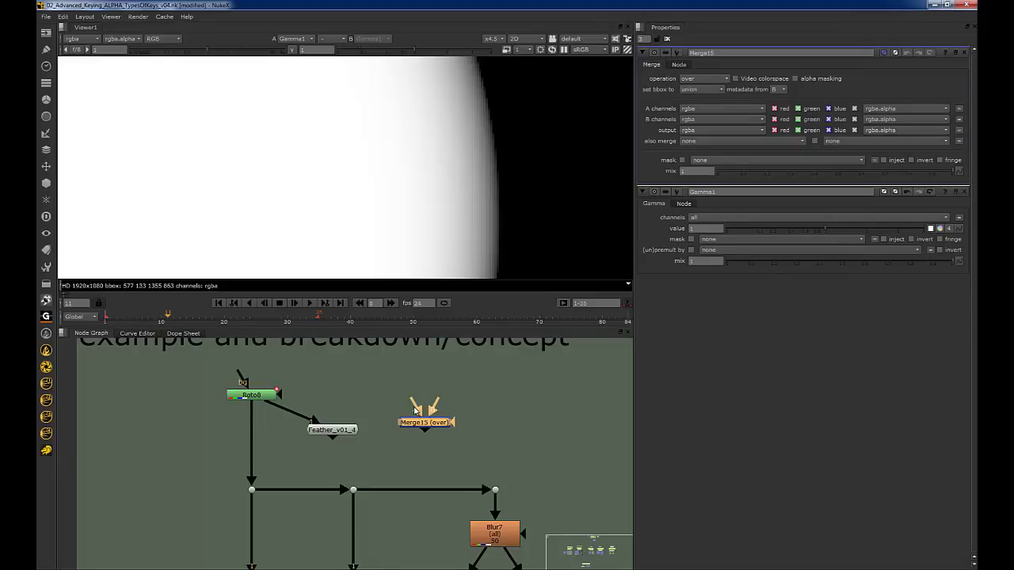
pyautogui.moveTo(413, 408); pyautogui.dragTo(334, 433)
pyautogui.moveTo(430, 420); pyautogui.dragTo(434, 428)
pyautogui.click(703, 78)
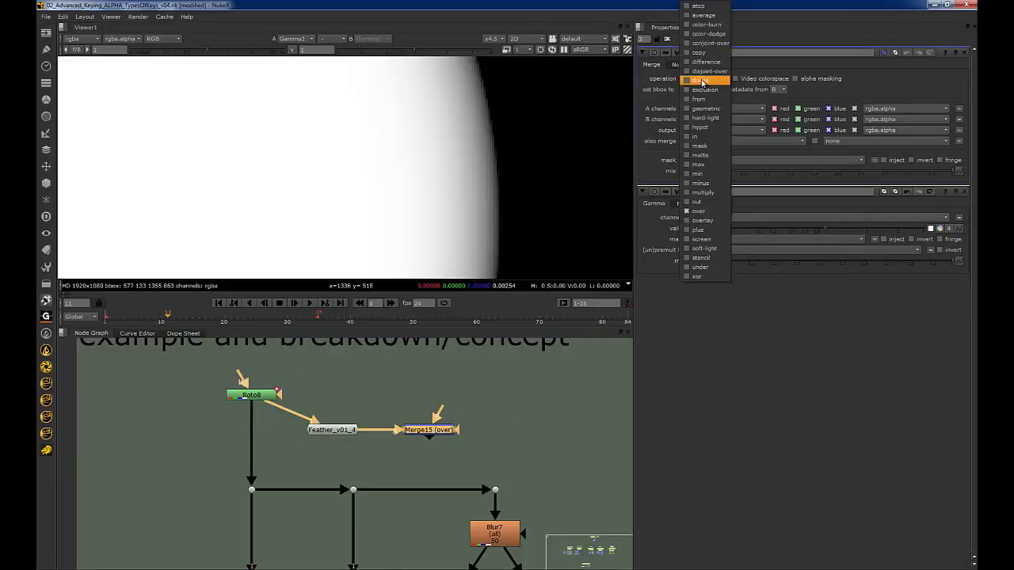
pyautogui.click(707, 146)
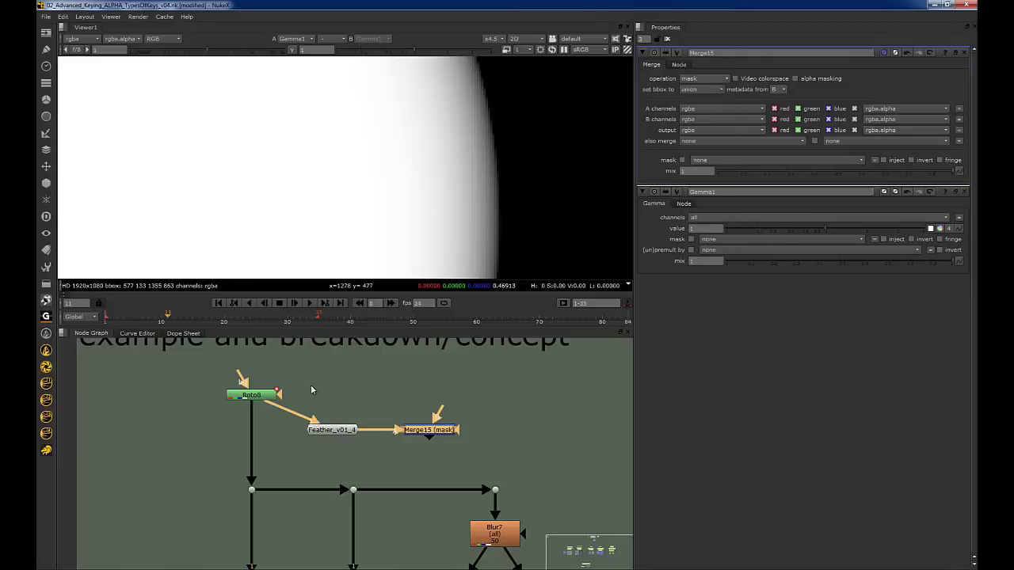
pyautogui.click(311, 390)
# Step: Open Roto8 and pull a soft feather outward from the point on the ellipse's right side, and check the whole shape
pyautogui.doubleClick(252, 395)
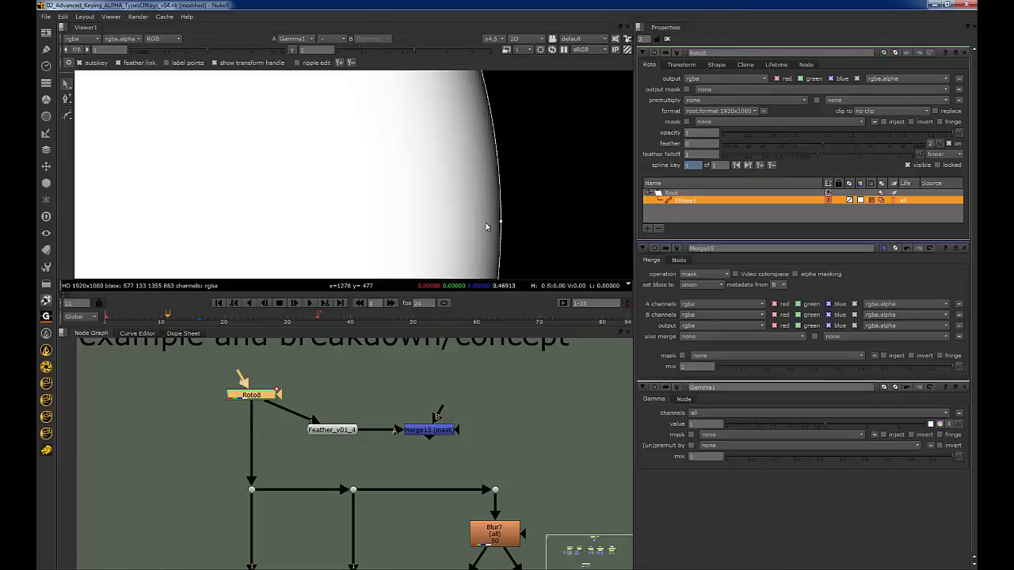
pyautogui.moveTo(503, 223)
pyautogui.mouseDown()
pyautogui.moveTo(595, 219)
pyautogui.moveTo(359, 224)
pyautogui.moveTo(595, 222)
pyautogui.moveTo(476, 218)
pyautogui.moveTo(511, 212)
pyautogui.mouseUp()
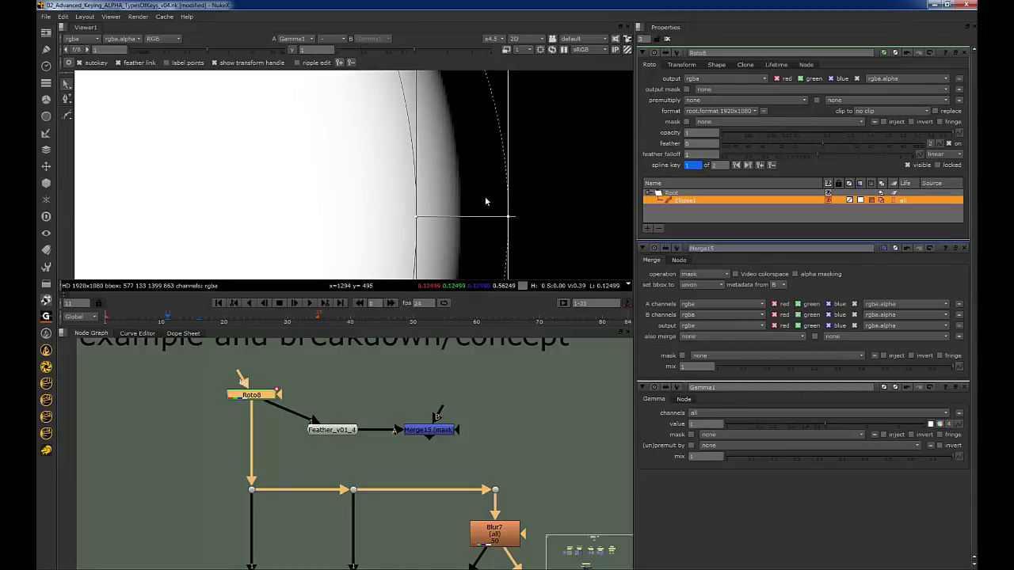
pyautogui.scroll(-5, 376, 225)
pyautogui.moveTo(376, 225); pyautogui.dragTo(425, 202, button='middle')
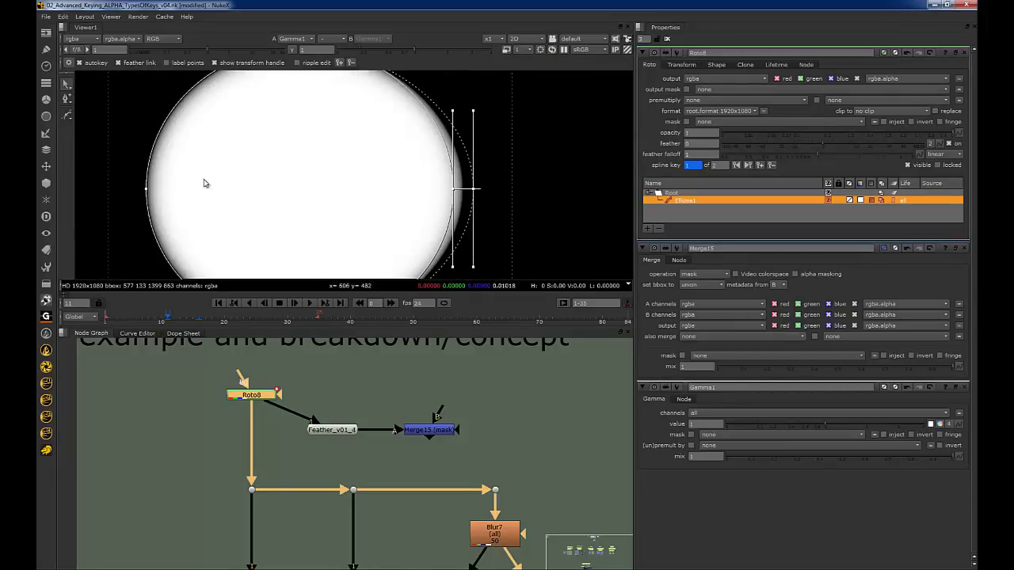
pyautogui.scroll(-4, 408, 199)
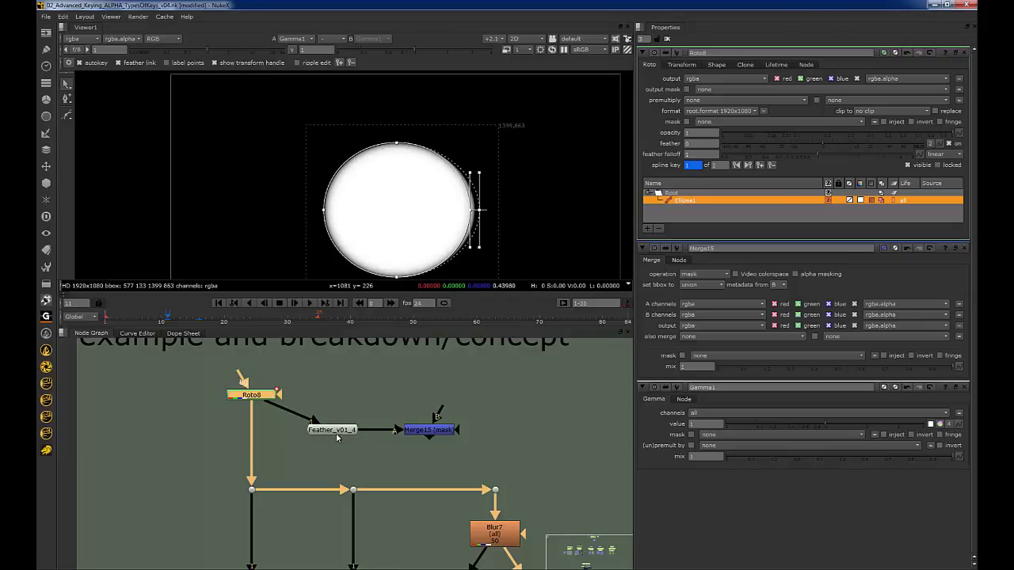
# Step: Nudge Feather_v01_4 slightly, deselect it and close the settings of all open nodes
pyautogui.moveTo(339, 432); pyautogui.dragTo(336, 433)
pyautogui.click(390, 457)
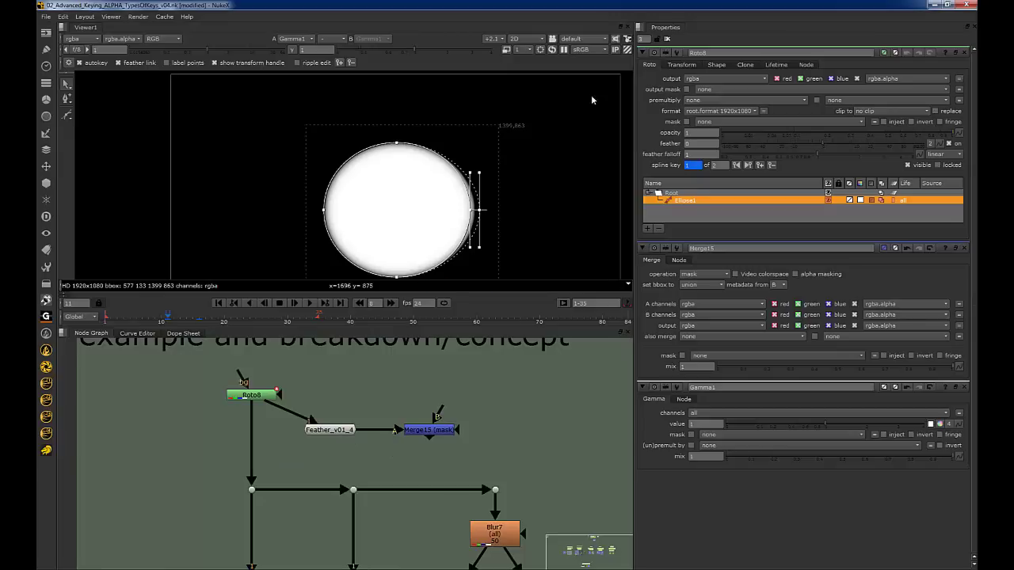
pyautogui.click(667, 39)
# Step: View the outputs of Roto9 and ExponBlur_v02 in the Luma ExponBlur example to compare the ellipse's edge
pyautogui.scroll(-1, 484, 374)
pyautogui.scroll(-4, 468, 405)
pyautogui.moveTo(531, 424); pyautogui.dragTo(400, 428, button='middle')
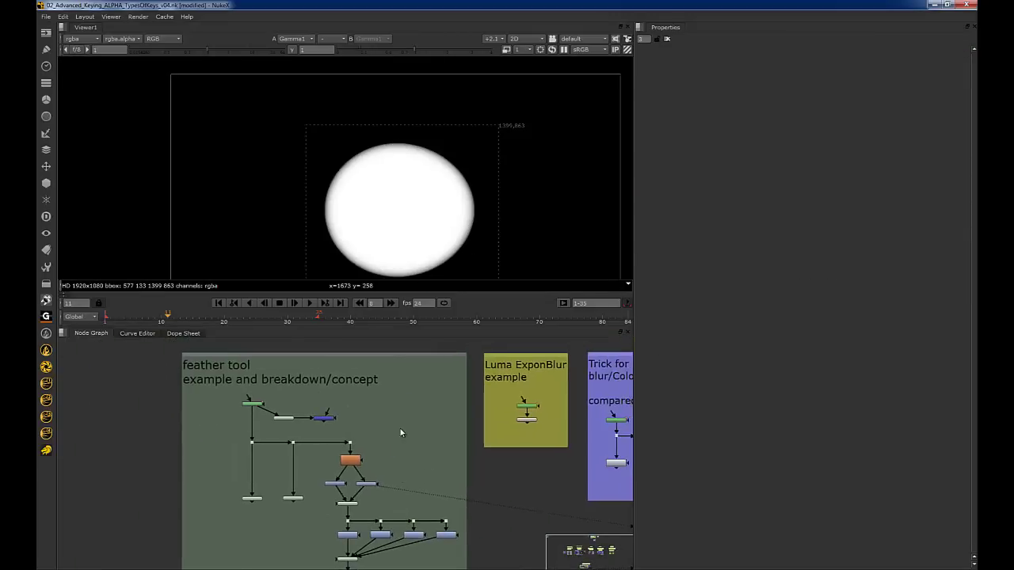
pyautogui.moveTo(523, 402); pyautogui.dragTo(407, 408, button='middle')
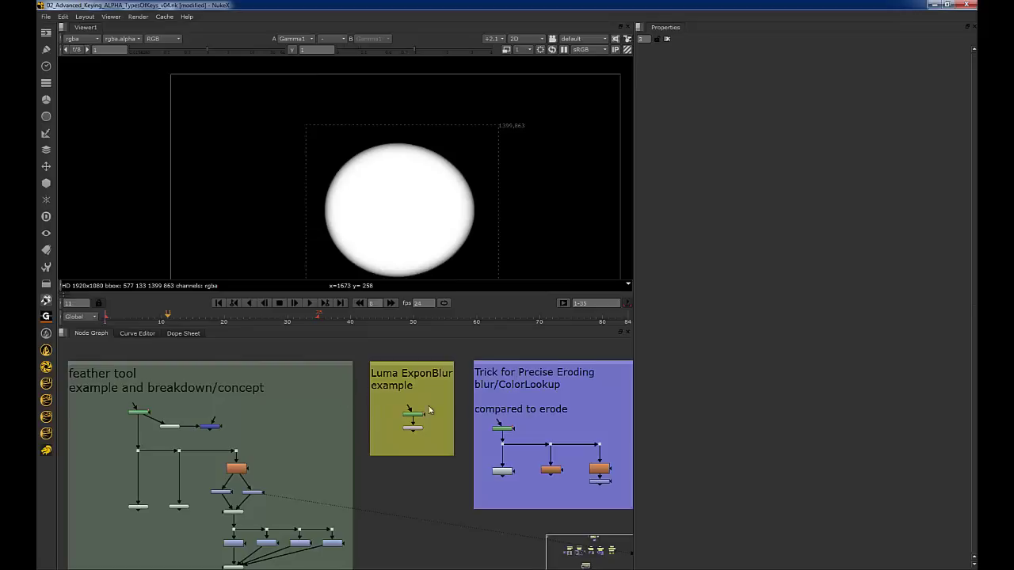
pyautogui.scroll(3, 428, 410)
pyautogui.scroll(-4, 445, 391)
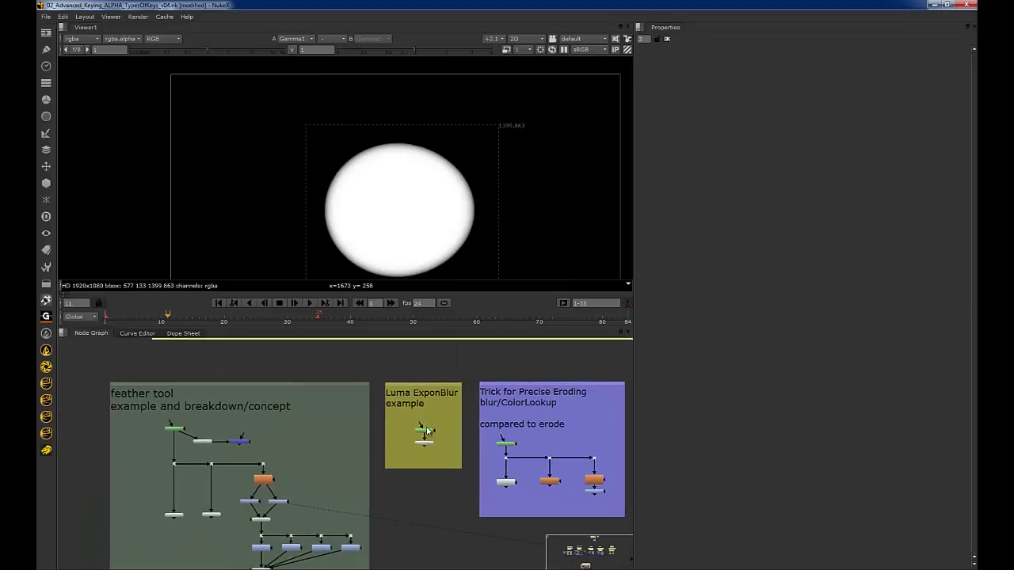
pyautogui.moveTo(432, 414); pyautogui.dragTo(400, 441, button='middle')
pyautogui.scroll(6, 382, 462)
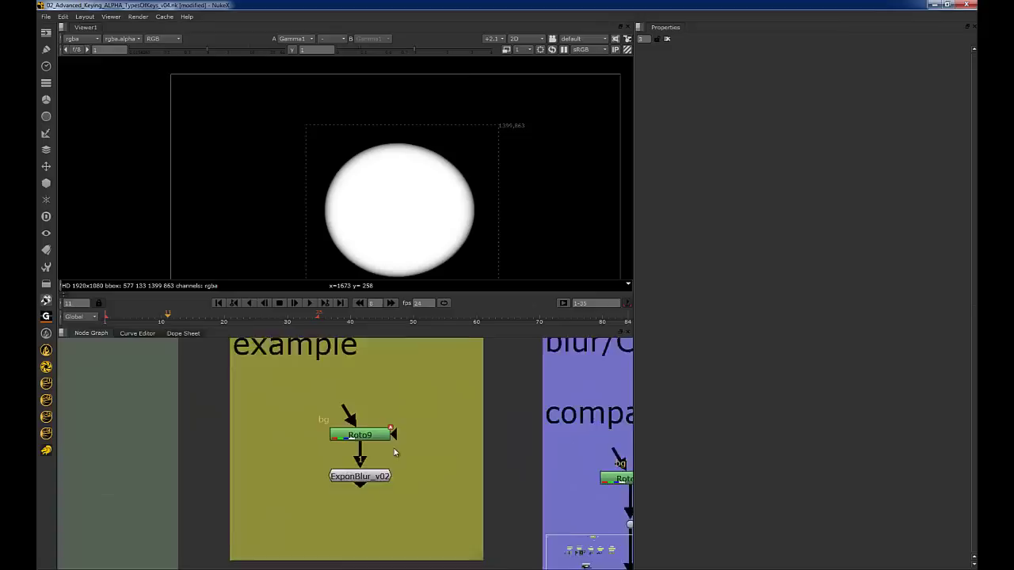
pyautogui.moveTo(446, 401); pyautogui.dragTo(294, 456)
pyautogui.press('1')
pyautogui.moveTo(480, 436); pyautogui.dragTo(270, 525)
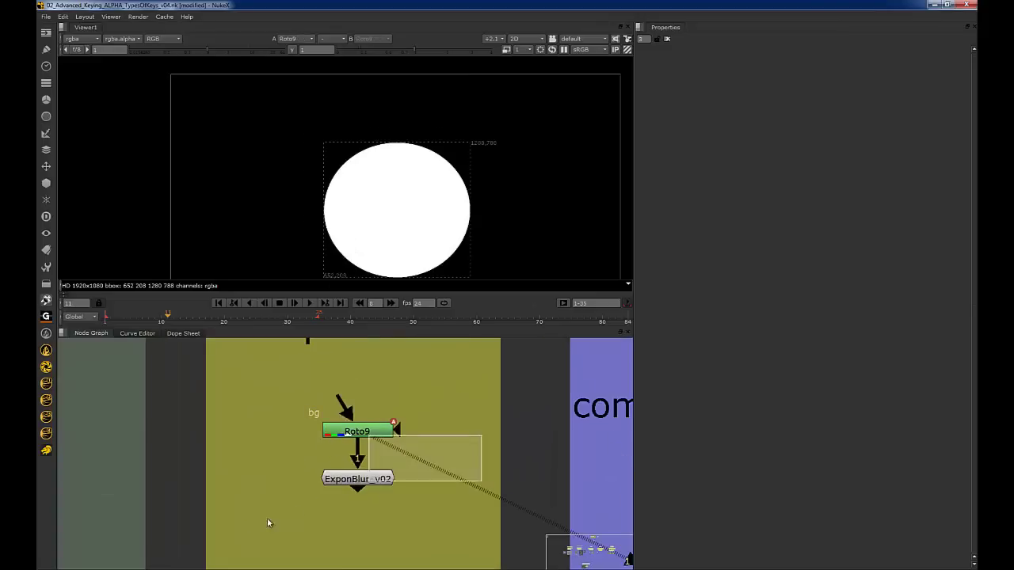
pyautogui.press('1')
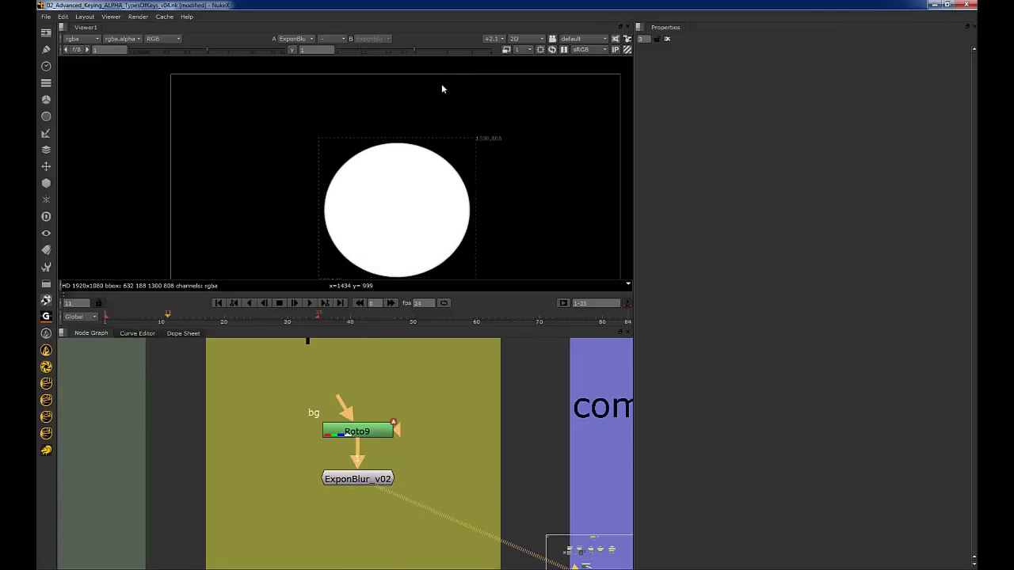
pyautogui.click(377, 434)
pyautogui.press('1')
# Step: Open the ExponBlur_v02 settings and view its output close up at the ellipse's edge
pyautogui.click(376, 479)
pyautogui.doubleClick(377, 479)
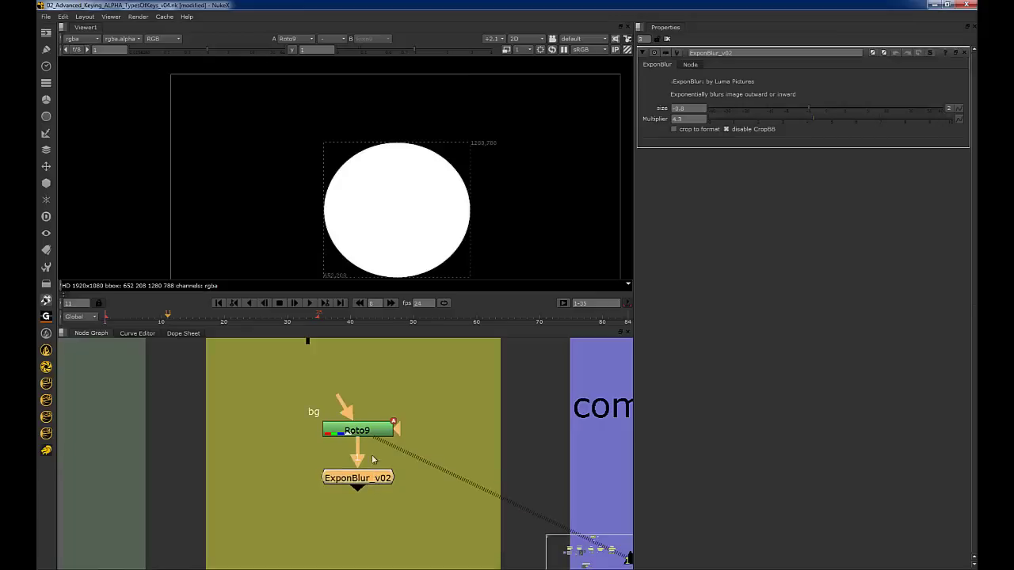
pyautogui.press('1')
pyautogui.scroll(5, 507, 185)
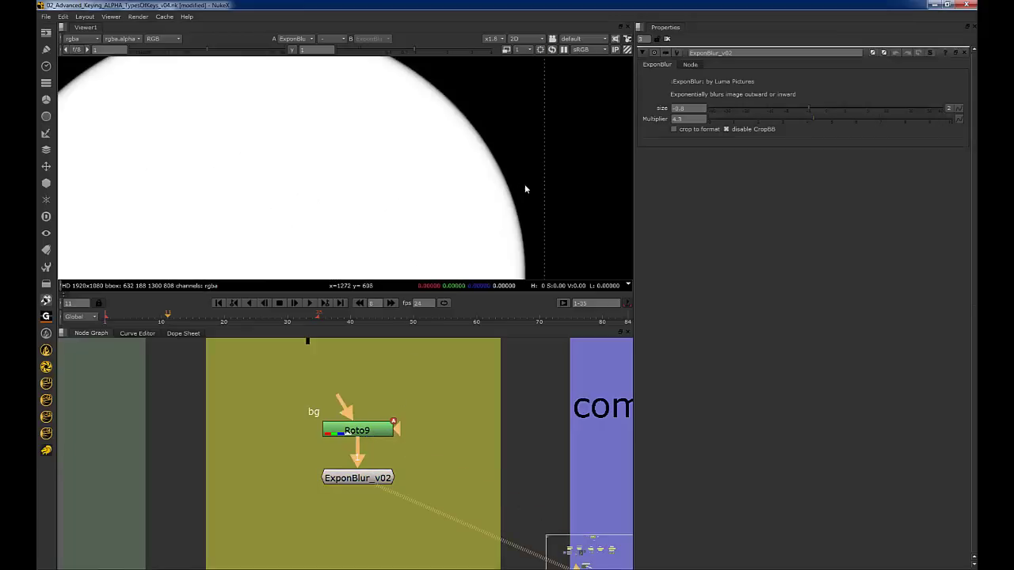
# Step: Try an ExponBlur_v02 size of 3.8, checking its extent with viewer gamma at 0 and the node briefly disabled, and restore gamma to 1
pyautogui.moveTo(813, 111); pyautogui.dragTo(860, 110)
pyautogui.moveTo(378, 51); pyautogui.dragTo(297, 56)
pyautogui.click(358, 482)
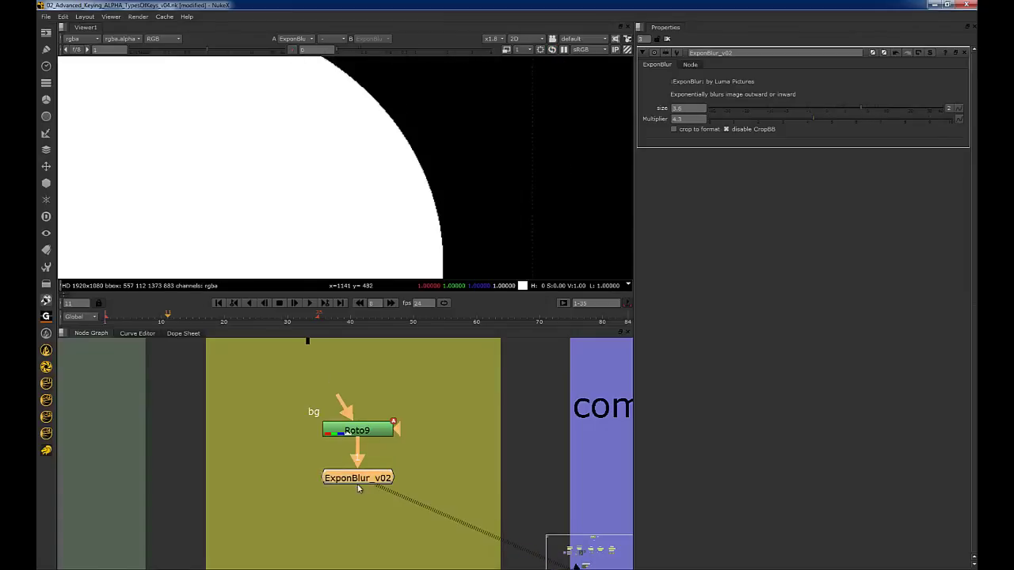
pyautogui.press('d')
pyautogui.press('d')
pyautogui.click(423, 51)
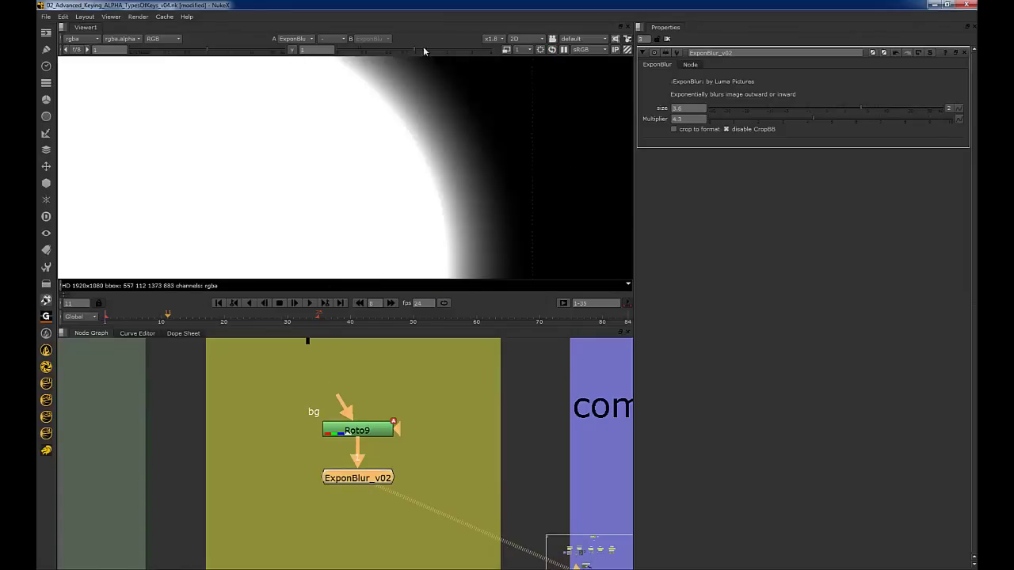
# Step: Set ExponBlur_v02 to blur inward with a size of -6.6 and a multiplier of 3.15
pyautogui.moveTo(863, 111); pyautogui.dragTo(762, 122)
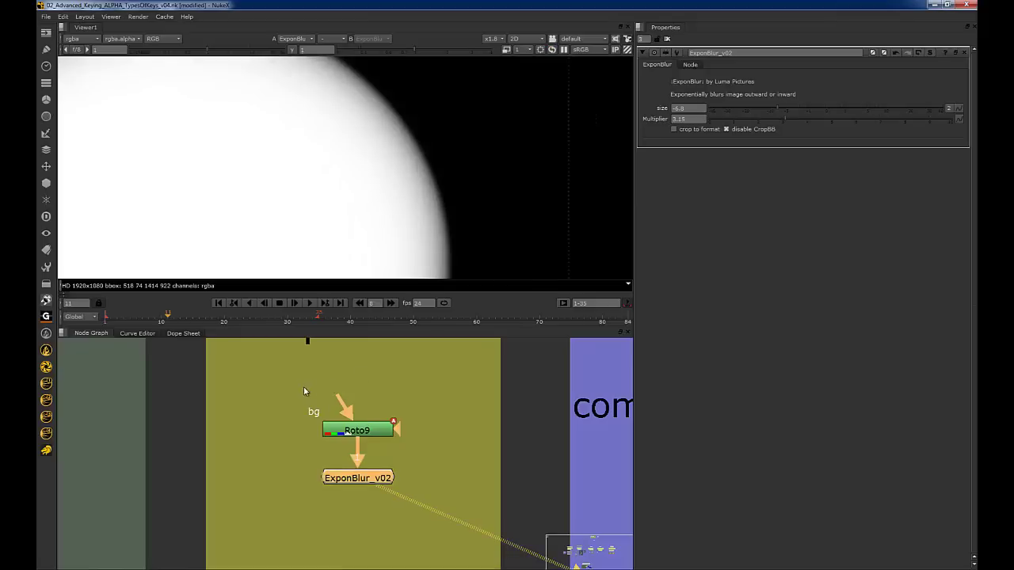
pyautogui.click(364, 379)
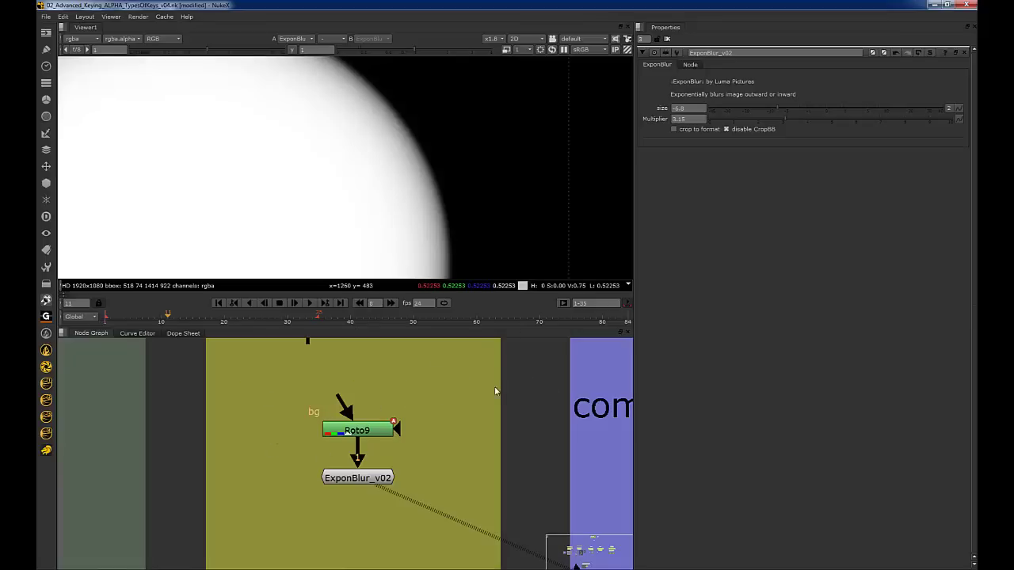
pyautogui.moveTo(779, 108)
pyautogui.mouseDown()
pyautogui.moveTo(766, 111)
pyautogui.moveTo(779, 107)
pyautogui.mouseUp()
pyautogui.click(689, 110)
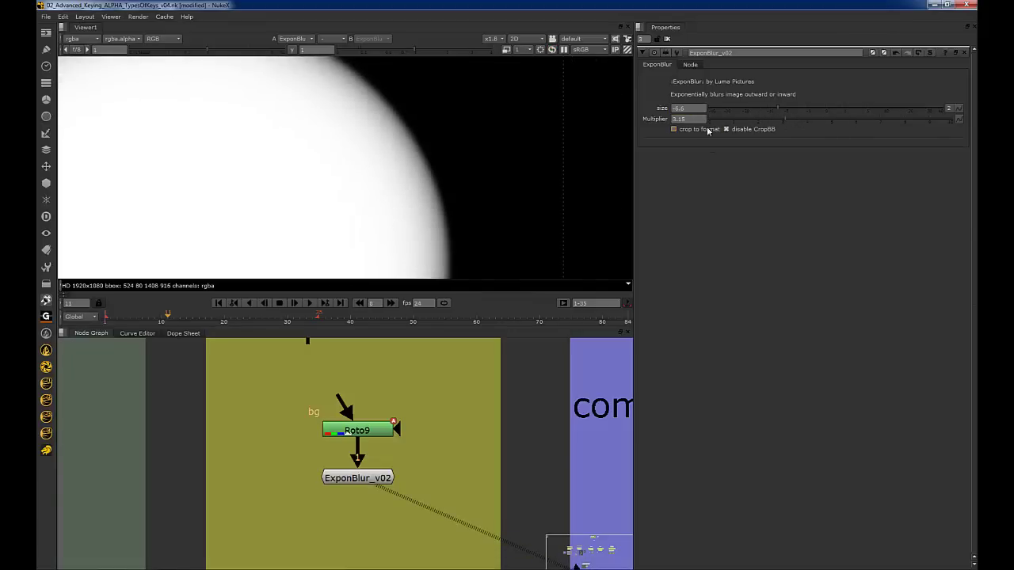
pyautogui.click(357, 483)
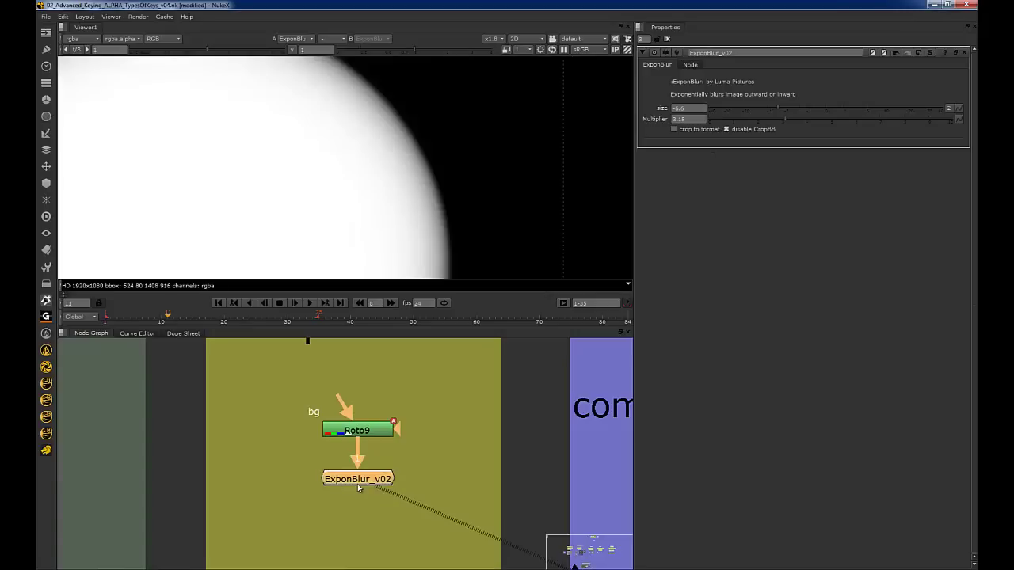
# Step: Examine the inward softening around the whole ellipse and the ExponBlur_v02 node within its example group
pyautogui.scroll(-4, 419, 235)
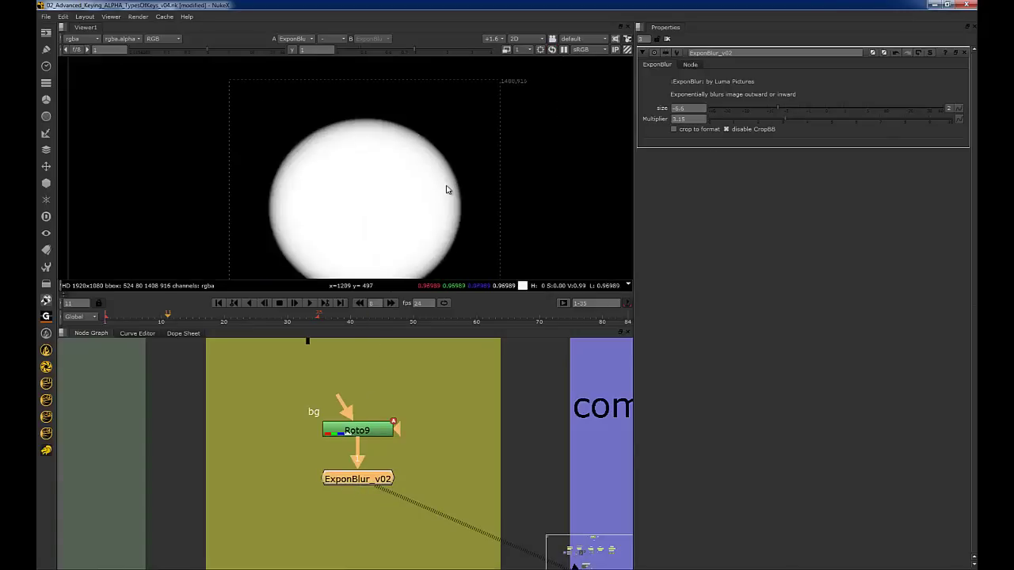
pyautogui.scroll(2, 448, 190)
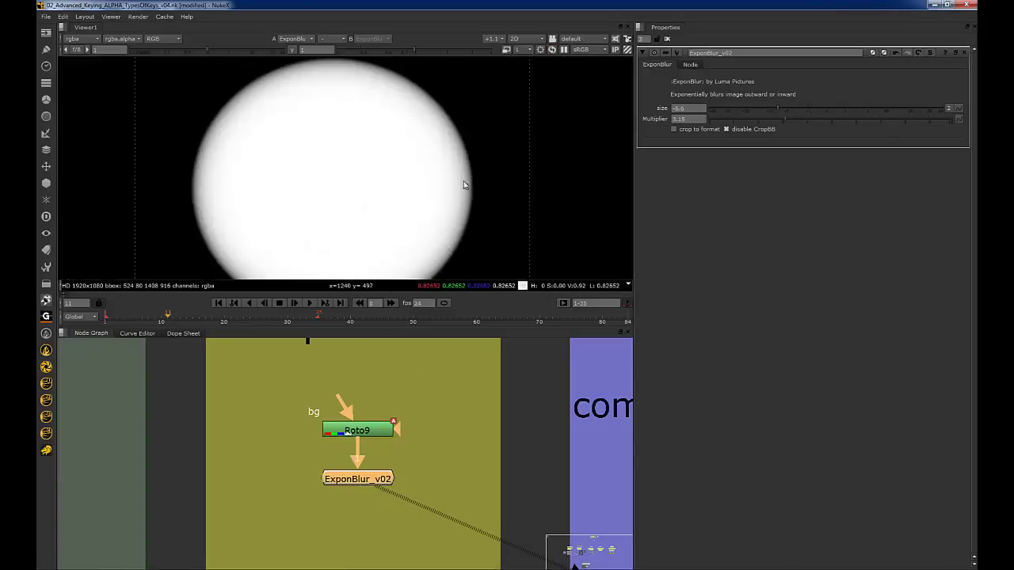
pyautogui.click(334, 502)
pyautogui.click(346, 480)
pyautogui.scroll(-5, 371, 483)
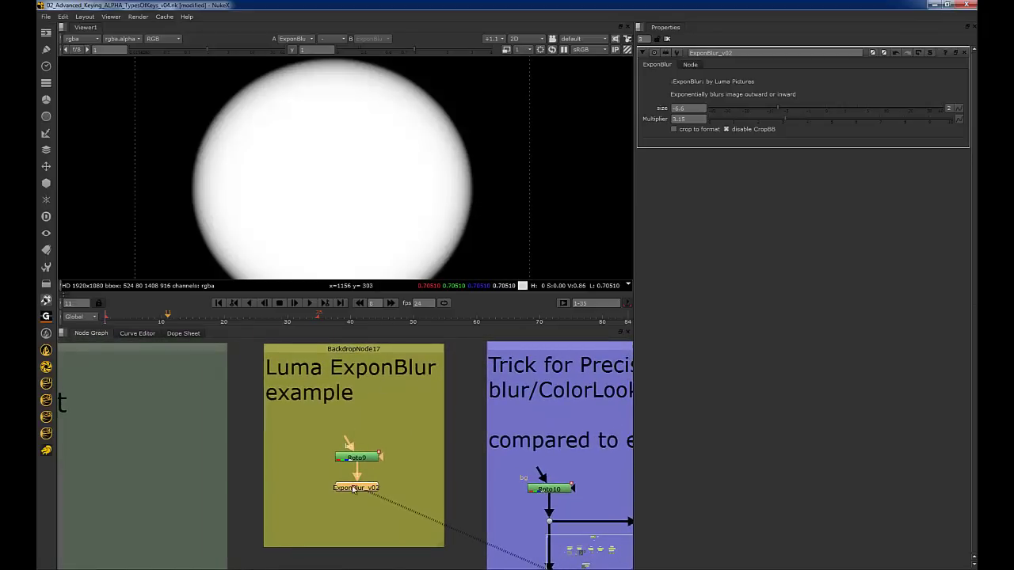
pyautogui.moveTo(353, 489); pyautogui.dragTo(353, 492)
pyautogui.click(419, 406)
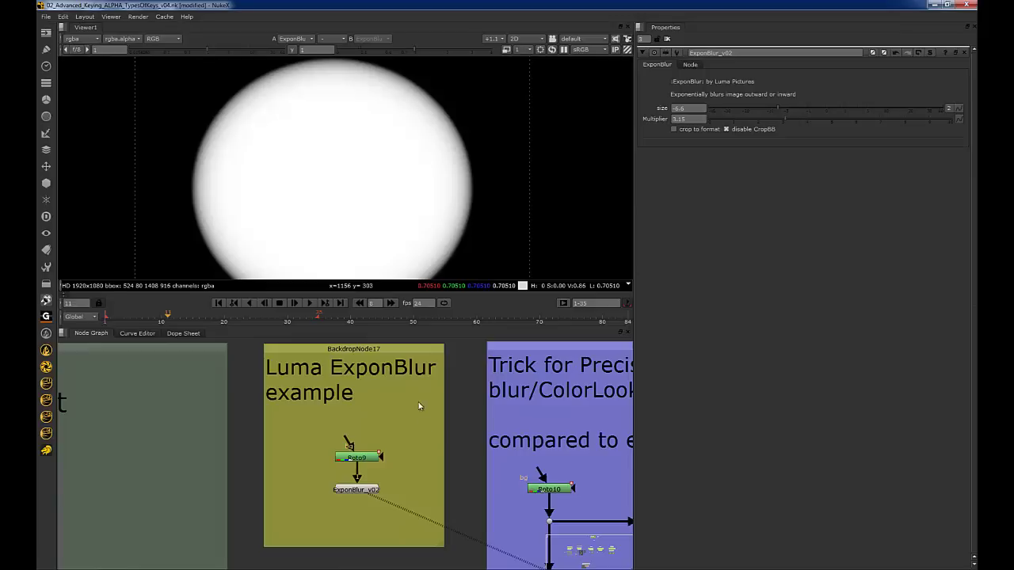
# Step: Go to the precise eroding example group and view the unprocessed Roto10 ellipse at the first dot
pyautogui.scroll(-4, 419, 405)
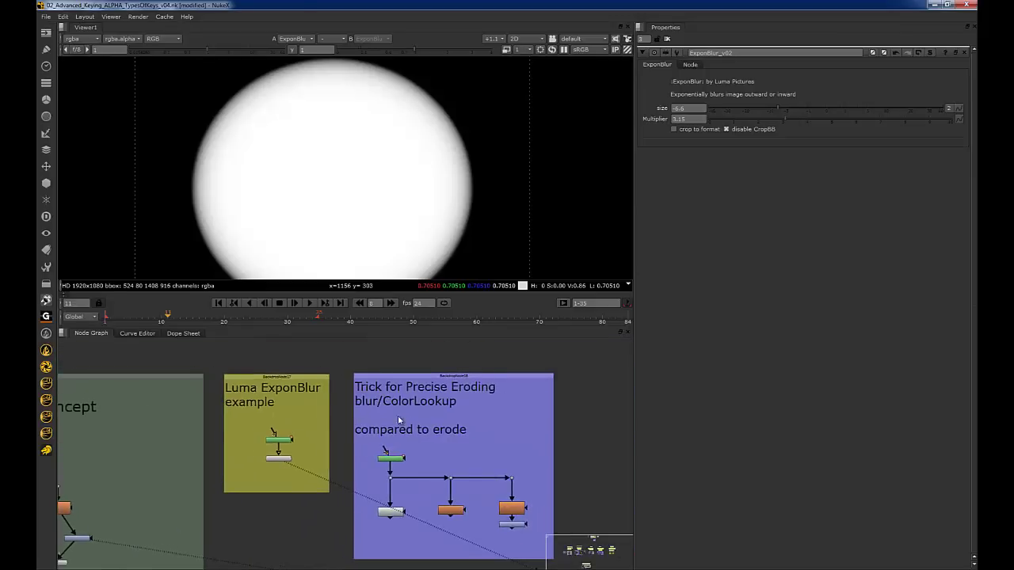
pyautogui.moveTo(399, 420); pyautogui.dragTo(357, 399, button='middle')
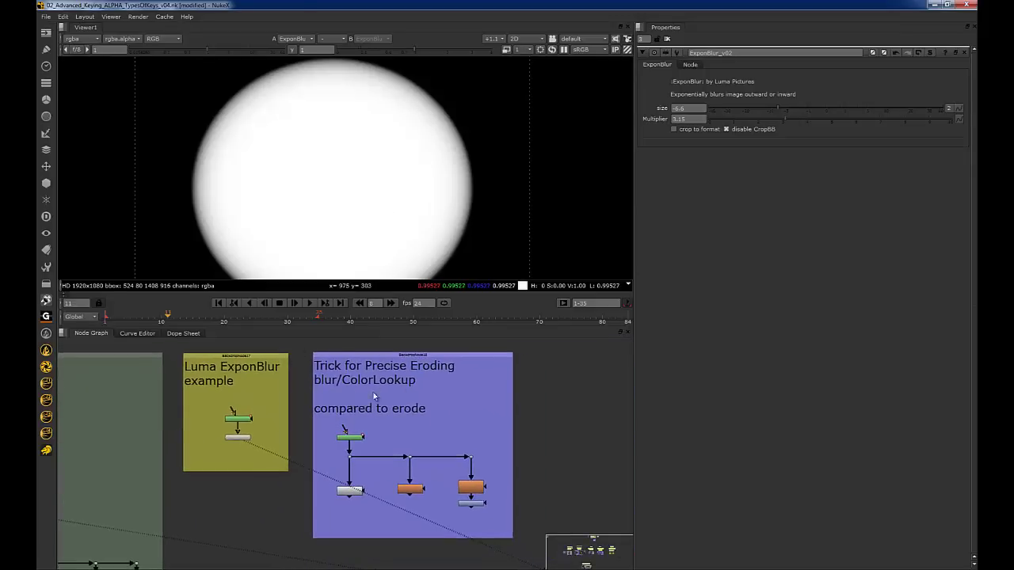
pyautogui.scroll(2, 422, 408)
pyautogui.moveTo(432, 378); pyautogui.dragTo(397, 402, button='middle')
pyautogui.scroll(-2, 395, 401)
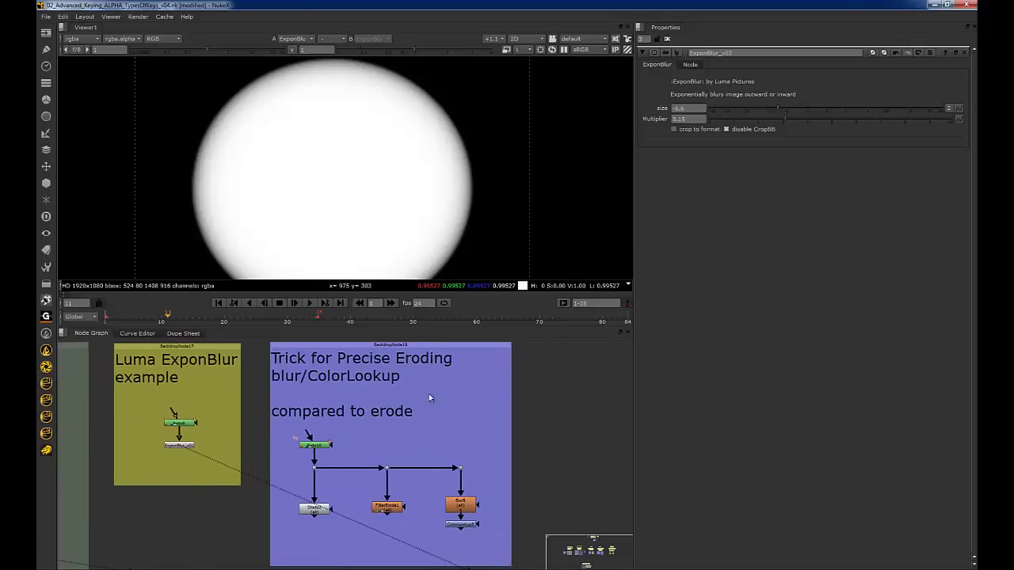
pyautogui.moveTo(323, 469); pyautogui.dragTo(328, 438, button='middle')
pyautogui.scroll(2, 325, 437)
pyautogui.moveTo(280, 418); pyautogui.dragTo(360, 452)
pyautogui.press('1')
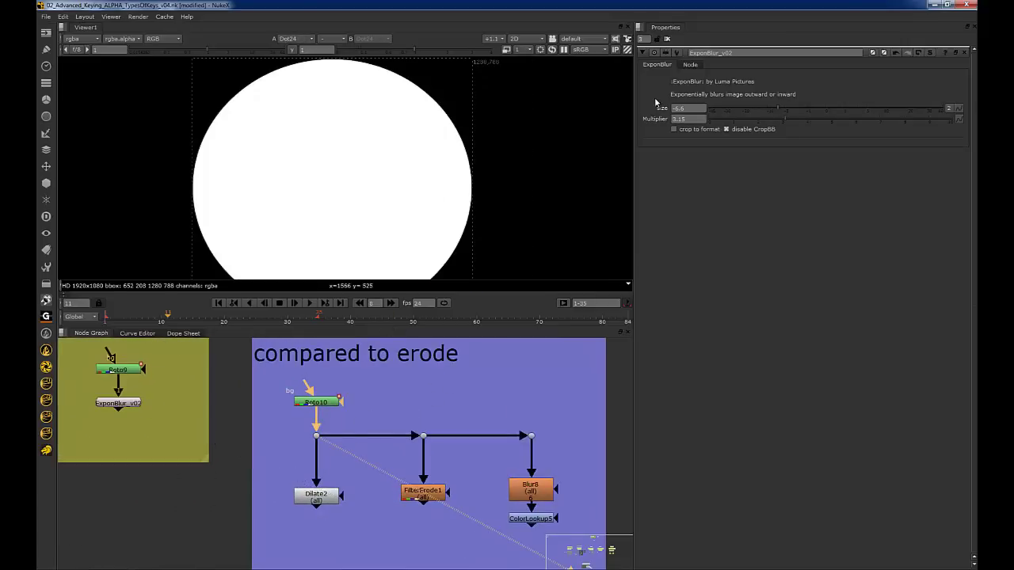
# Step: View Dilate2's output close up at the ellipse's edge and open the node's settings
pyautogui.moveTo(320, 485); pyautogui.dragTo(312, 440, button='middle')
pyautogui.scroll(2, 311, 439)
pyautogui.moveTo(258, 426); pyautogui.dragTo(348, 473)
pyautogui.press('1')
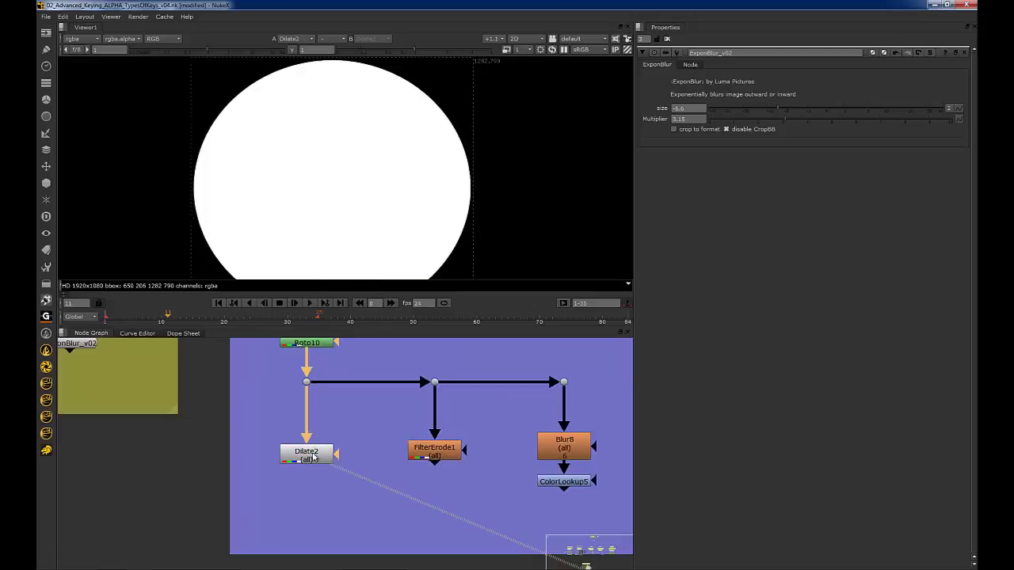
pyautogui.doubleClick(312, 455)
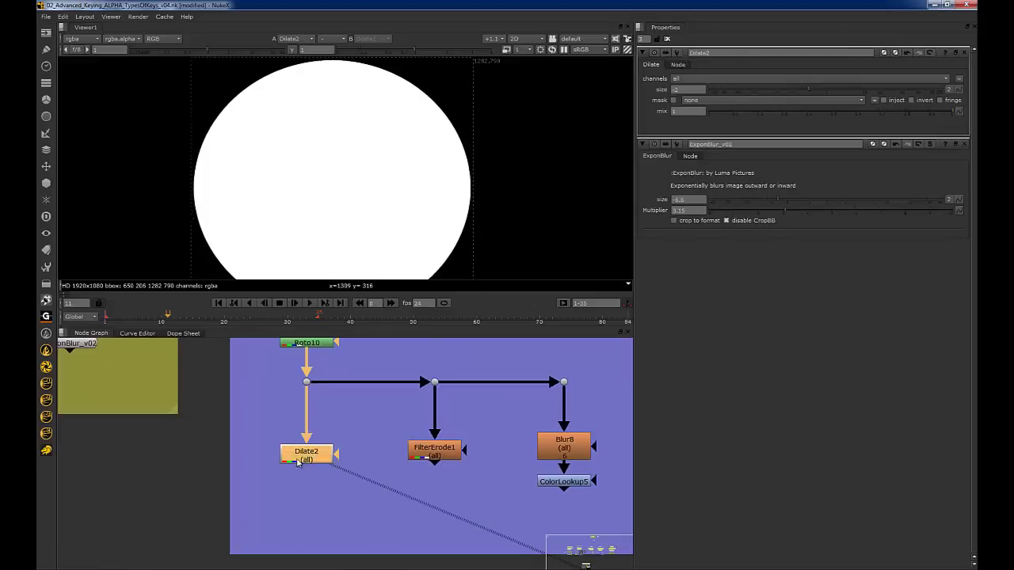
pyautogui.scroll(5, 502, 191)
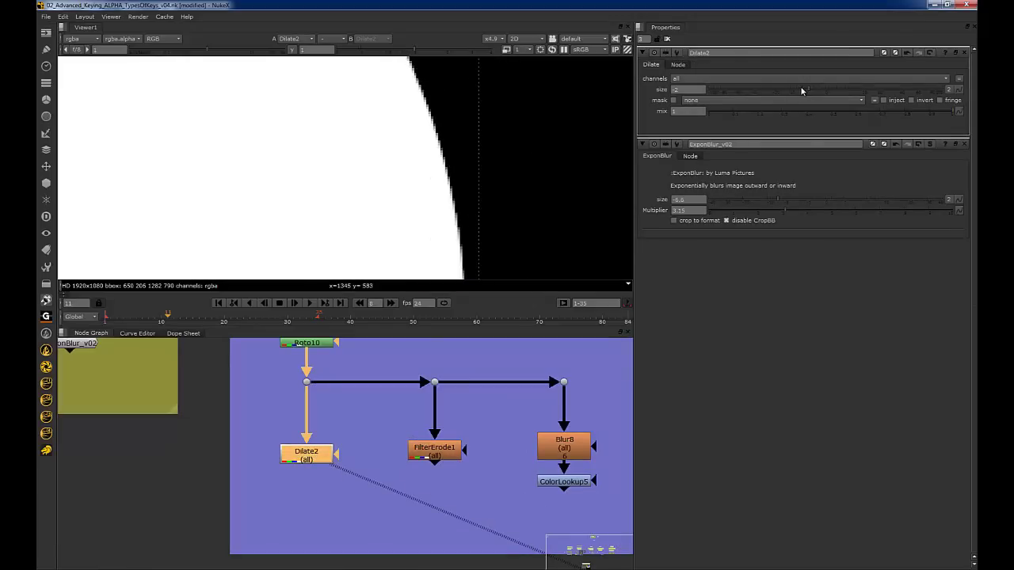
# Step: Step through Dilate2 sizes to shrink the matte, ending at a size of -5.8
pyautogui.moveTo(809, 89); pyautogui.dragTo(802, 89)
pyautogui.click(697, 89)
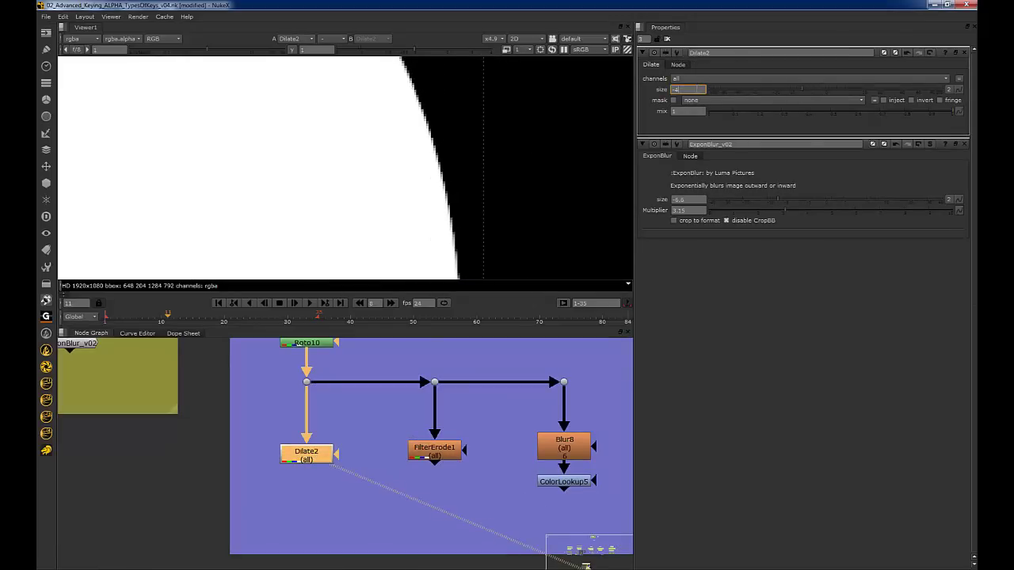
pyautogui.press('Down')
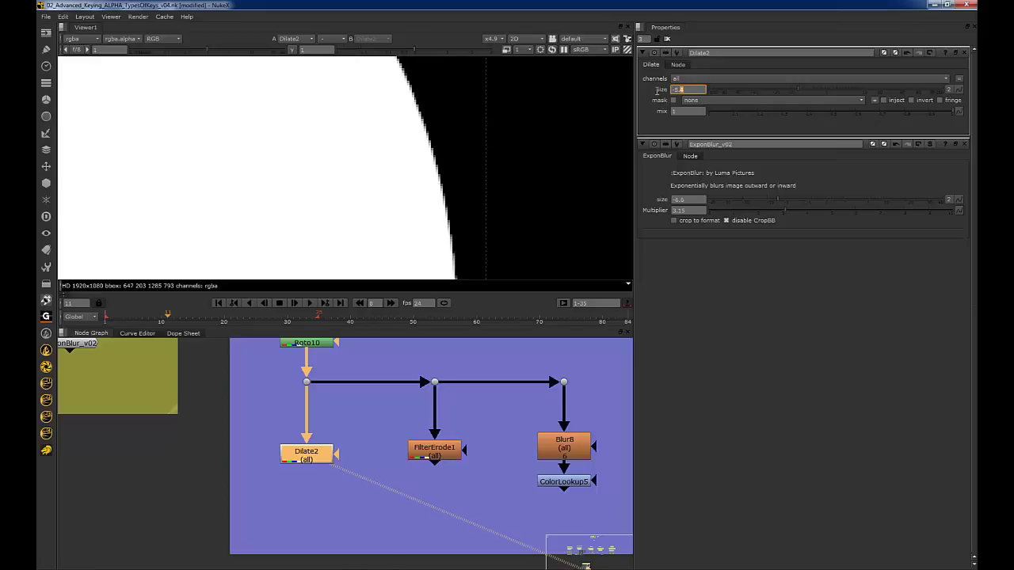
pyautogui.moveTo(657, 92); pyautogui.dragTo(654, 92, button='middle')
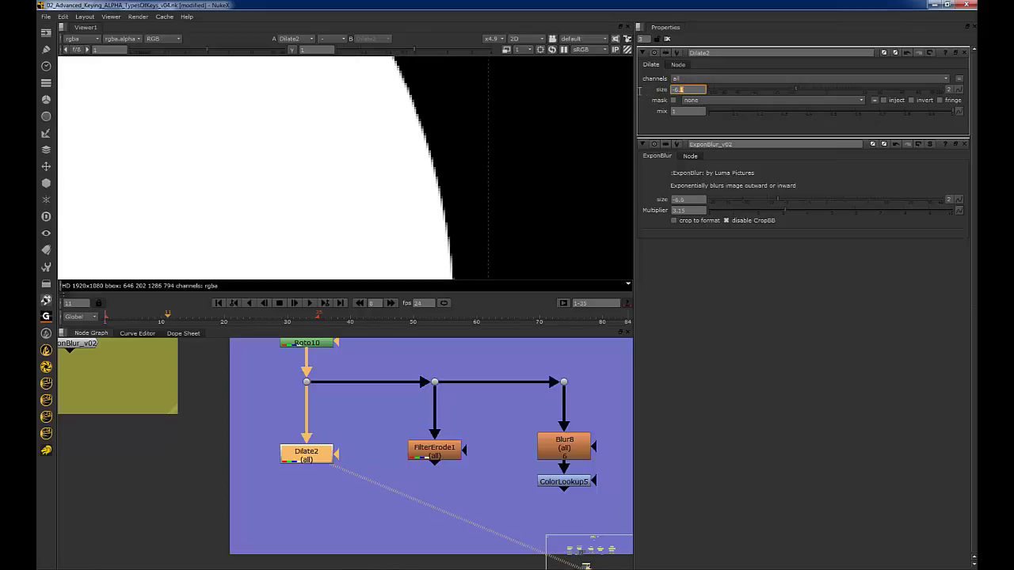
pyautogui.press('Down')
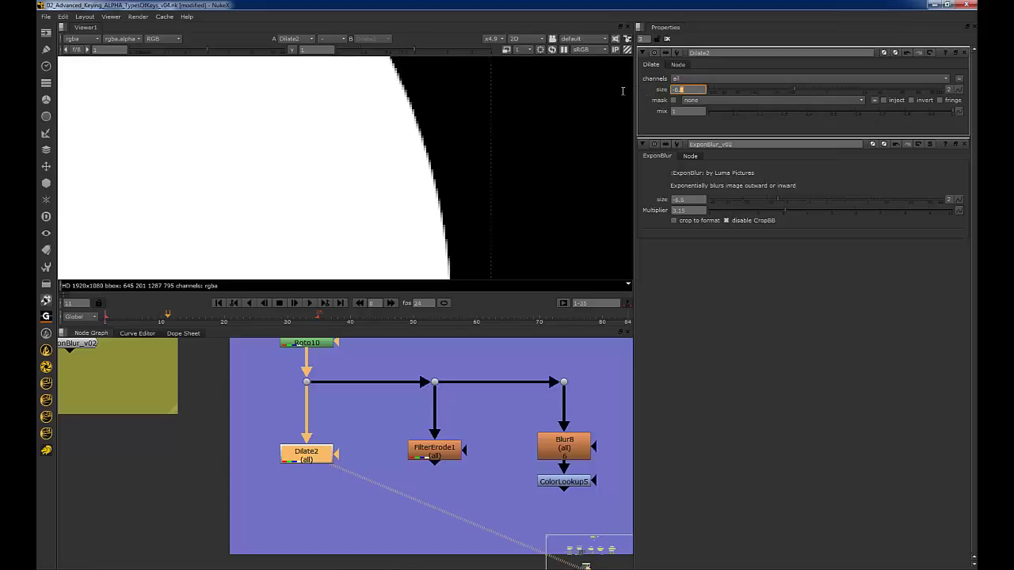
pyautogui.press('Up')
# Step: Compare FilterErode1's output with its unprocessed input, keeping only the FilterErode1 settings open
pyautogui.moveTo(424, 395); pyautogui.dragTo(383, 394, button='middle')
pyautogui.moveTo(429, 357); pyautogui.dragTo(360, 410)
pyautogui.press('1')
pyautogui.moveTo(443, 423); pyautogui.dragTo(337, 489)
pyautogui.press('1')
pyautogui.doubleClick(394, 450)
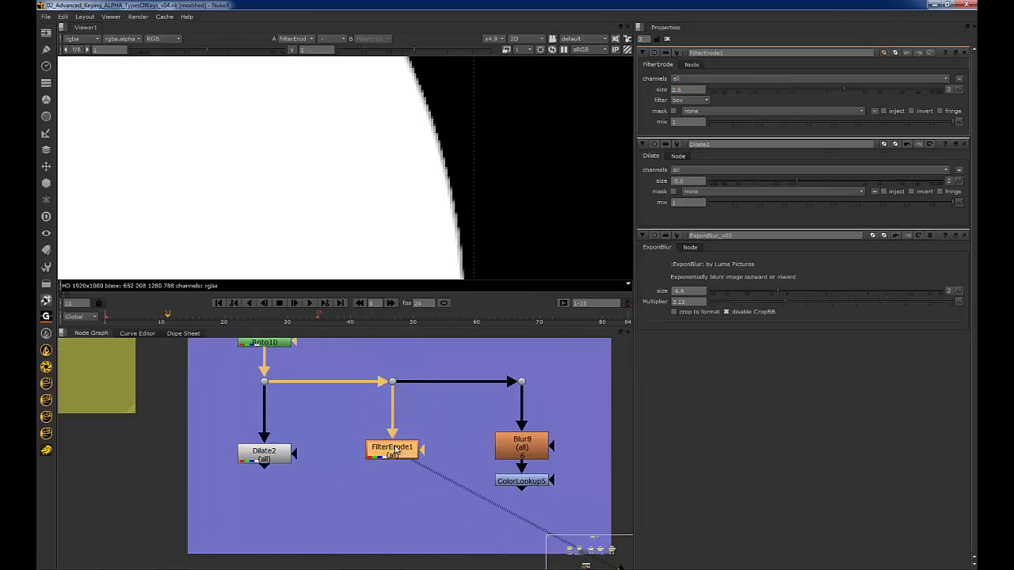
pyautogui.click(963, 143)
pyautogui.click(963, 143)
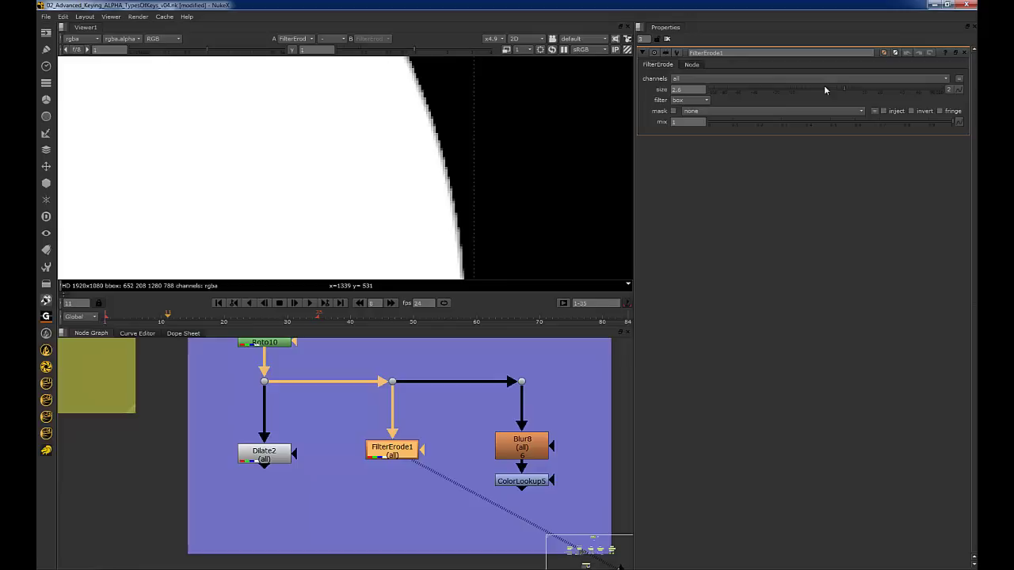
# Step: Set the FilterErode1 size to 3.8 with the box filter
pyautogui.moveTo(678, 90); pyautogui.dragTo(661, 90, button='middle')
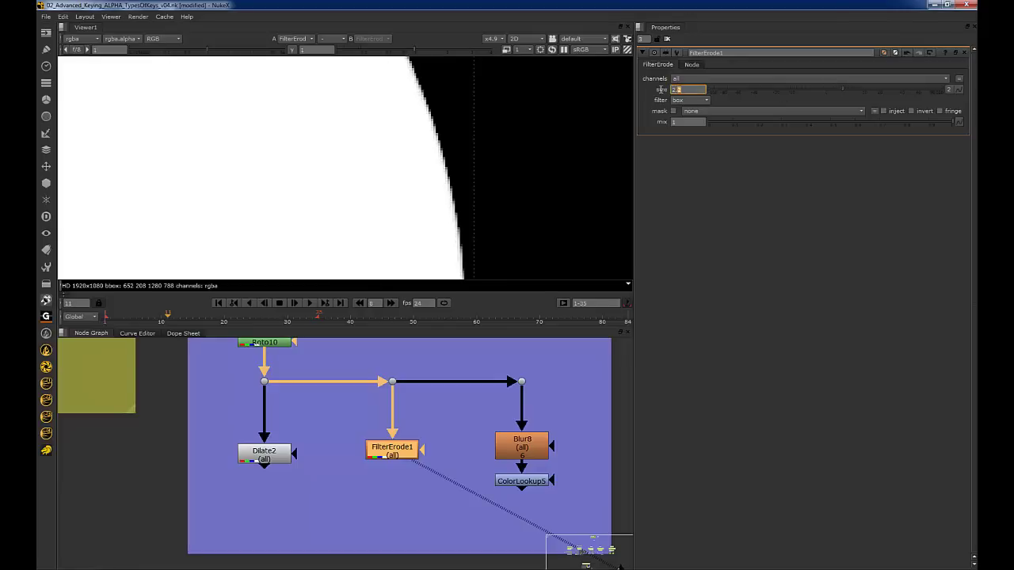
pyautogui.moveTo(709, 89); pyautogui.dragTo(748, 90)
pyautogui.moveTo(702, 89)
pyautogui.mouseDown(button='middle')
pyautogui.moveTo(684, 90)
pyautogui.moveTo(733, 92)
pyautogui.moveTo(707, 95)
pyautogui.mouseUp(button='middle')
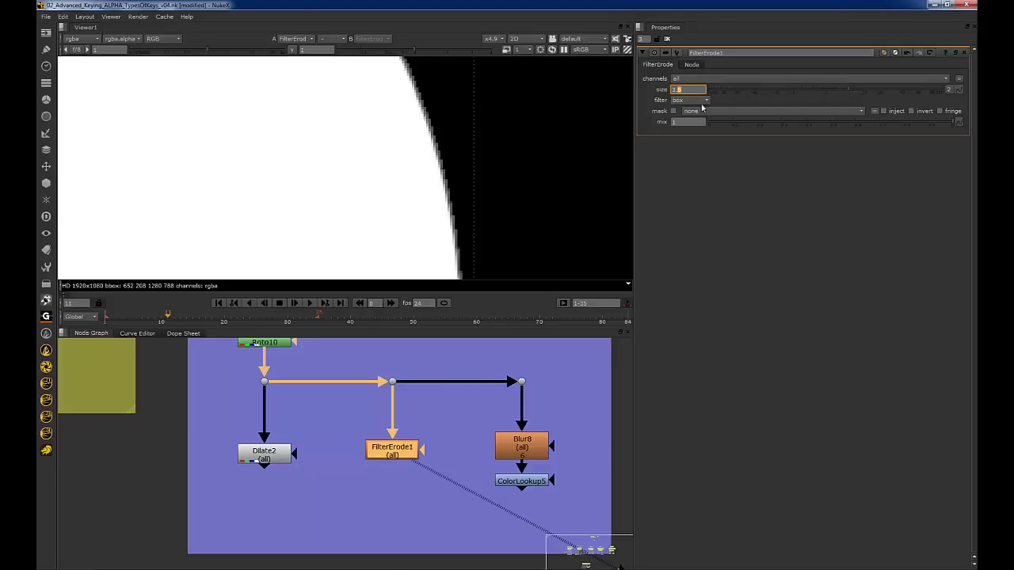
# Step: View the unprocessed matte at the third branch's dot and compare it with Blur8's output, opening Blur8's settings
pyautogui.scroll(-2, 469, 386)
pyautogui.moveTo(501, 384); pyautogui.dragTo(412, 383, button='middle')
pyautogui.scroll(3, 431, 373)
pyautogui.moveTo(446, 370); pyautogui.dragTo(351, 419)
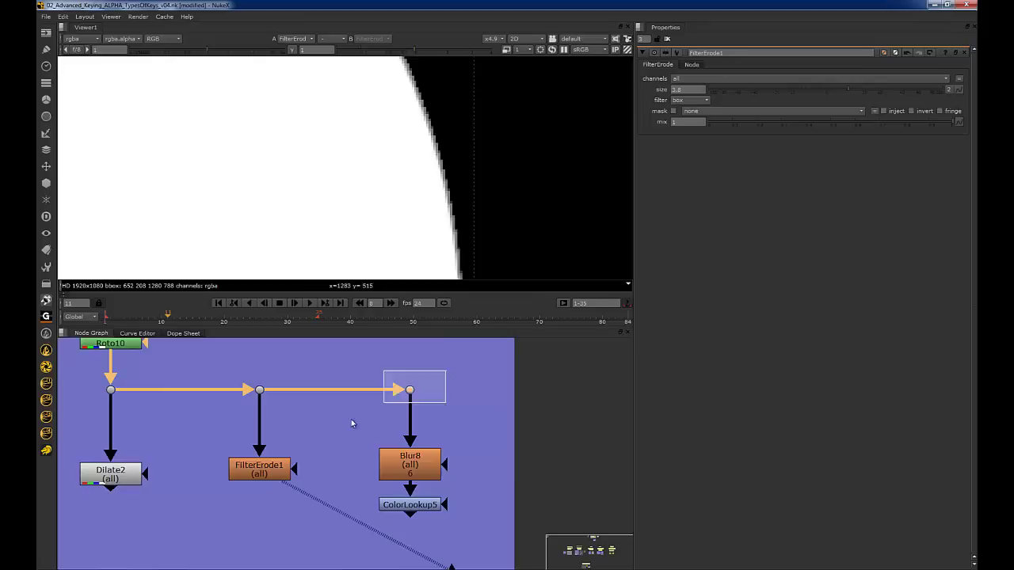
pyautogui.press('1')
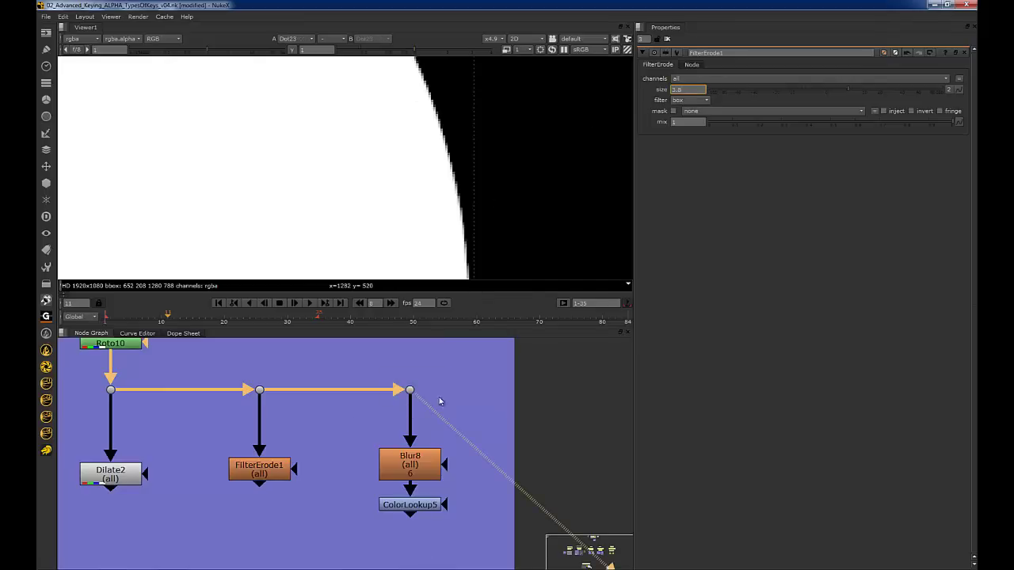
pyautogui.moveTo(412, 471); pyautogui.dragTo(412, 461)
pyautogui.press('1')
pyautogui.doubleClick(410, 450)
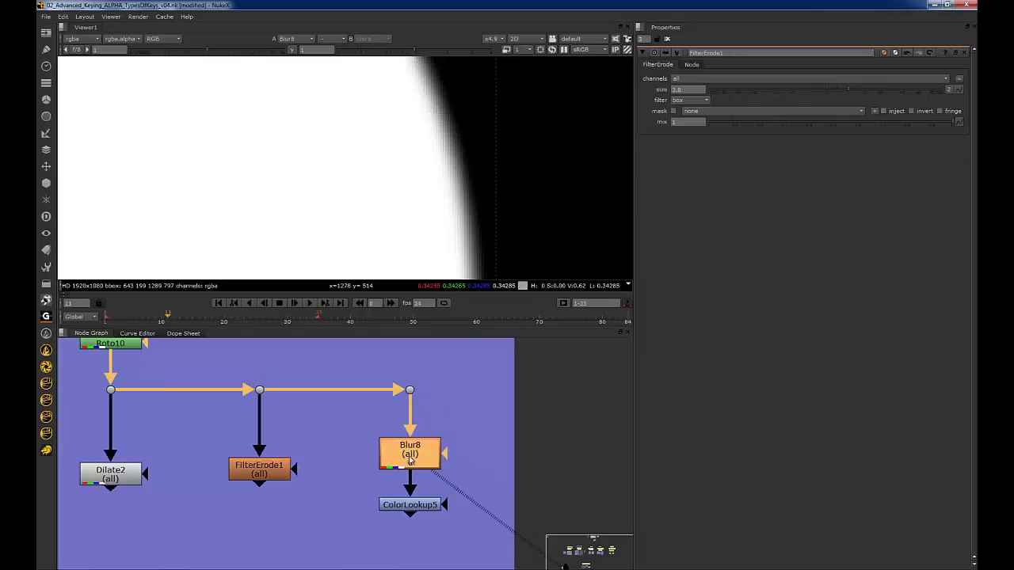
# Step: Examine the blurred ellipse edge at pixel level by repeatedly disabling and re-enabling Blur8
pyautogui.scroll(3, 490, 179)
pyautogui.scroll(1, 467, 205)
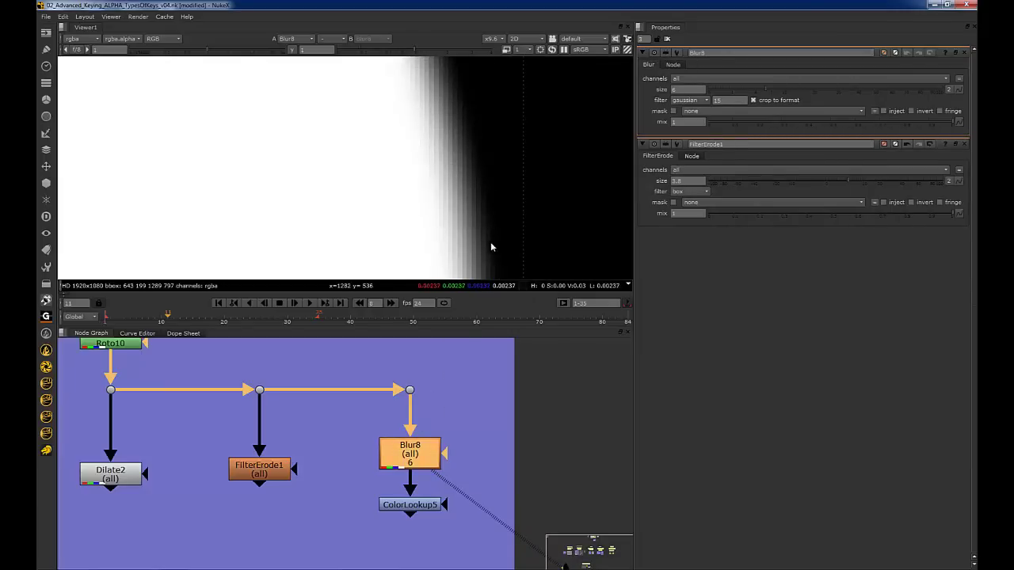
pyautogui.press('d')
pyautogui.press('d')
pyautogui.press('d')
pyautogui.press('d')
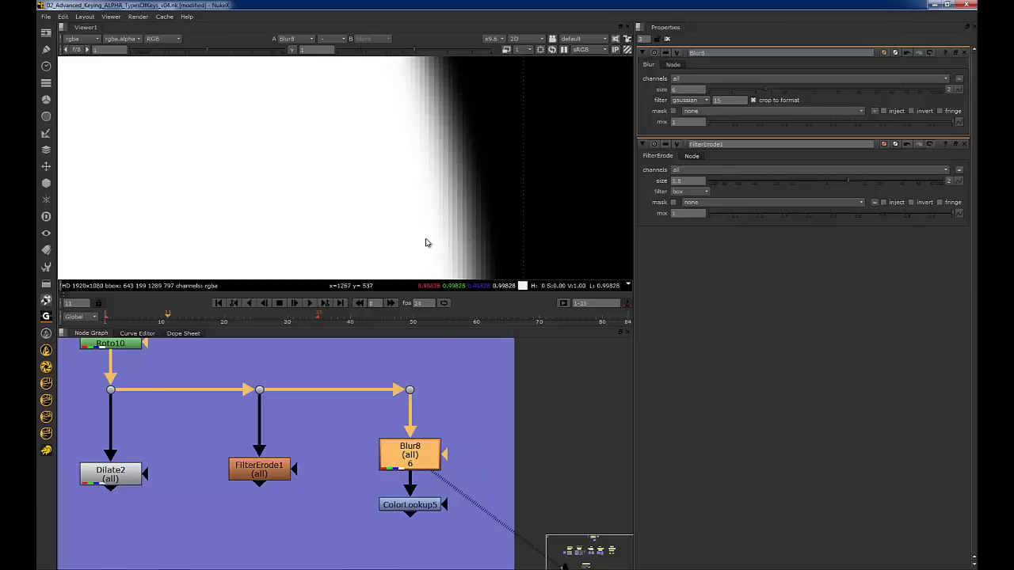
pyautogui.press('d')
pyautogui.press('d')
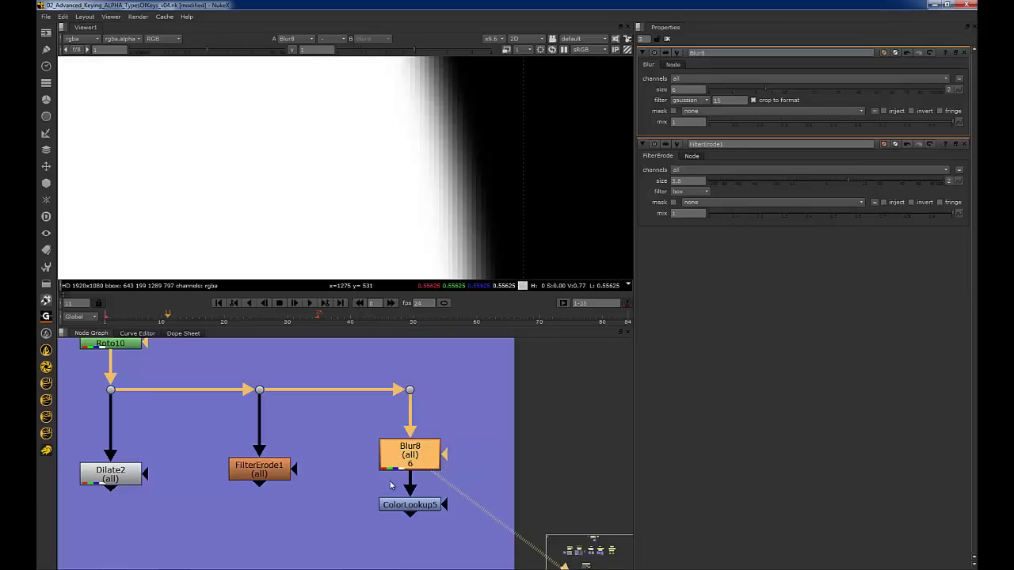
# Step: View ColorLookup5's output, open its settings, and inspect the two points of its master curve
pyautogui.doubleClick(410, 505)
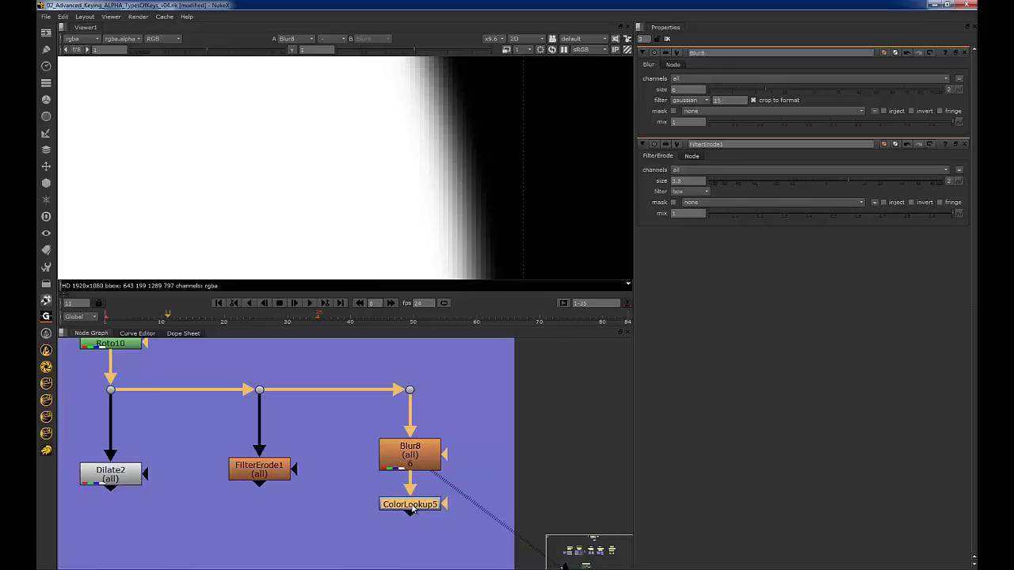
pyautogui.press('1')
pyautogui.click(658, 110)
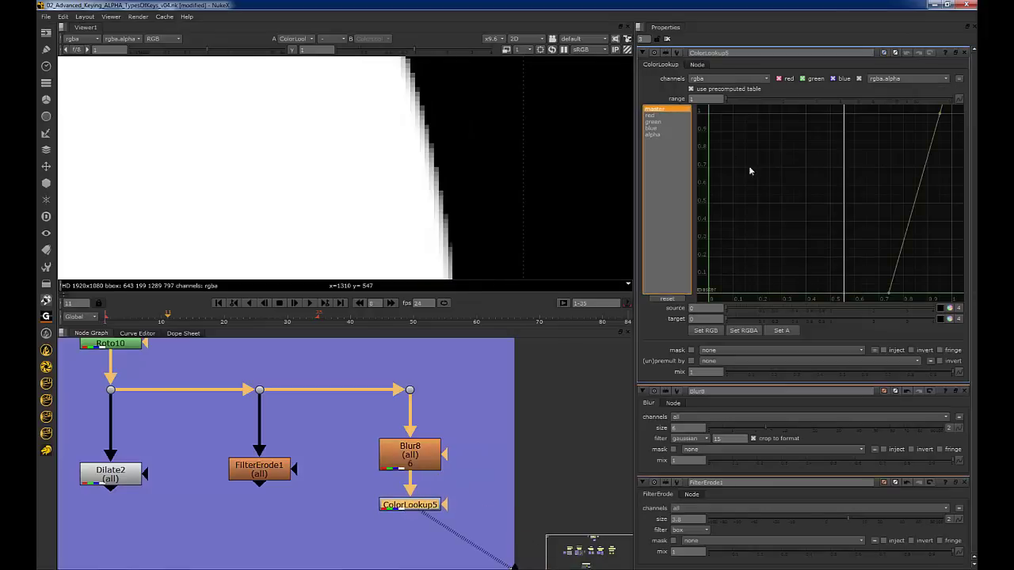
pyautogui.keyDown('alt'); pyautogui.moveTo(803, 195); pyautogui.dragTo(790, 228, button='middle'); pyautogui.keyUp('alt')
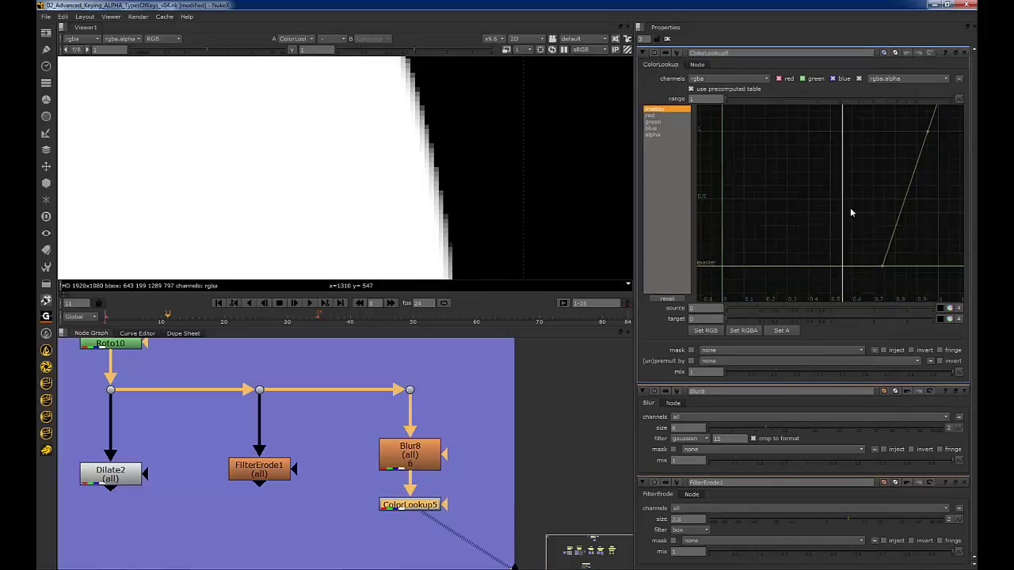
pyautogui.keyDown('alt'); pyautogui.moveTo(890, 197); pyautogui.dragTo(882, 199); pyautogui.keyUp('alt')
pyautogui.moveTo(940, 129); pyautogui.dragTo(831, 293)
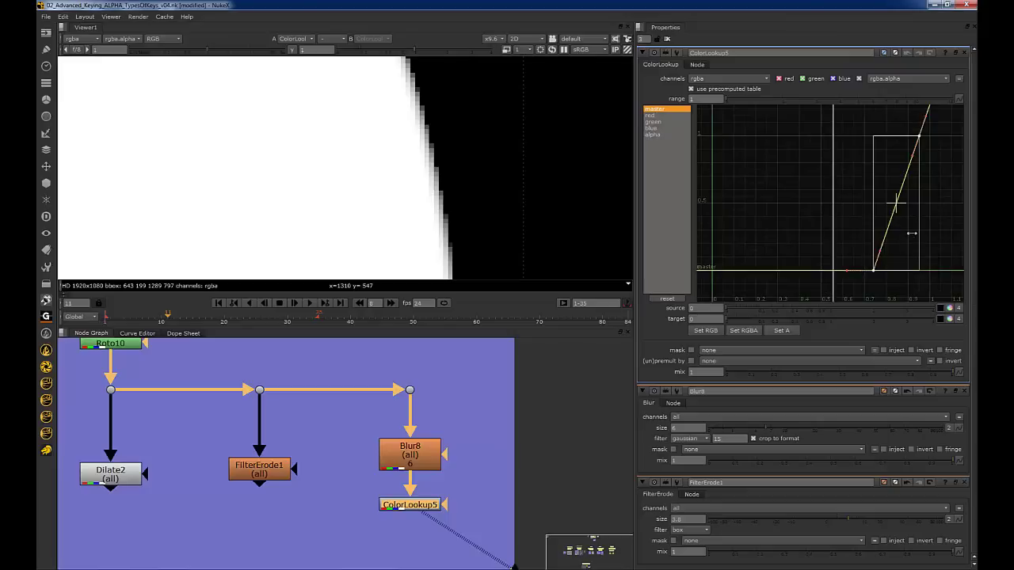
# Step: Delete ColorLookup5 and add a fresh ColorLookup node below Blur8
pyautogui.moveTo(491, 469); pyautogui.dragTo(489, 434, button='middle')
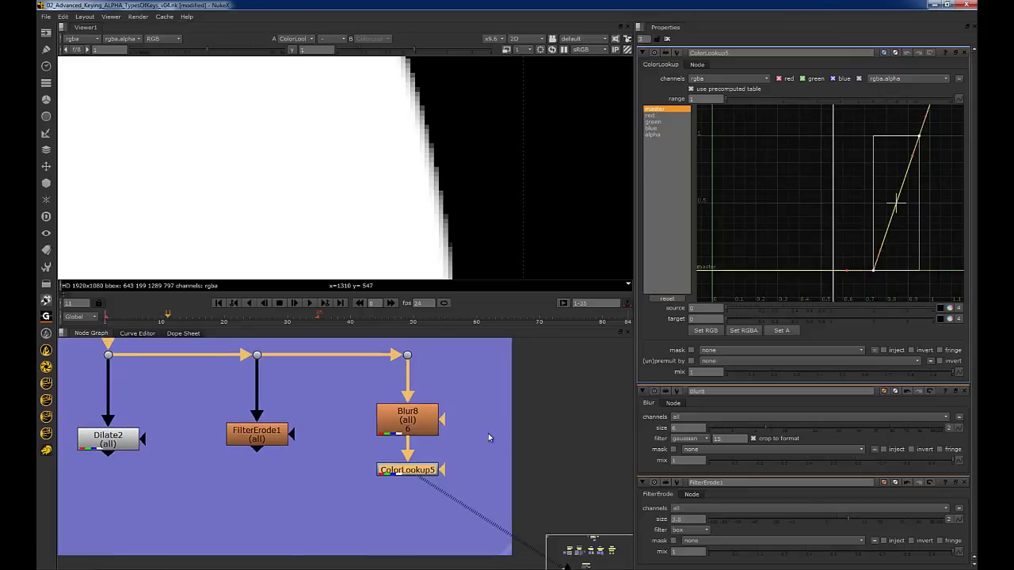
pyautogui.moveTo(487, 434); pyautogui.dragTo(376, 478)
pyautogui.press('Delete')
pyautogui.click(403, 455)
pyautogui.press('Tab')
pyautogui.write('col')
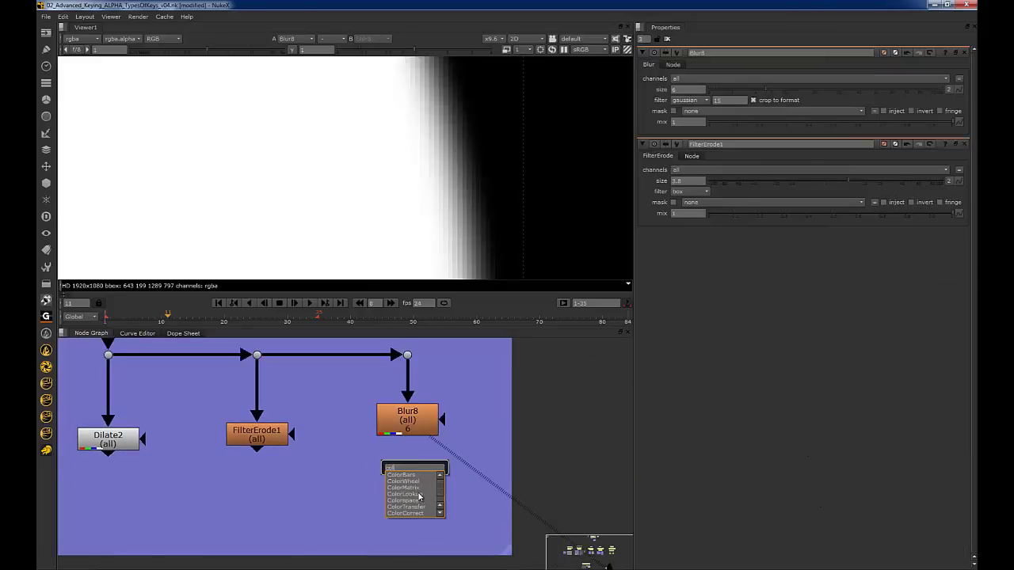
pyautogui.click(419, 495)
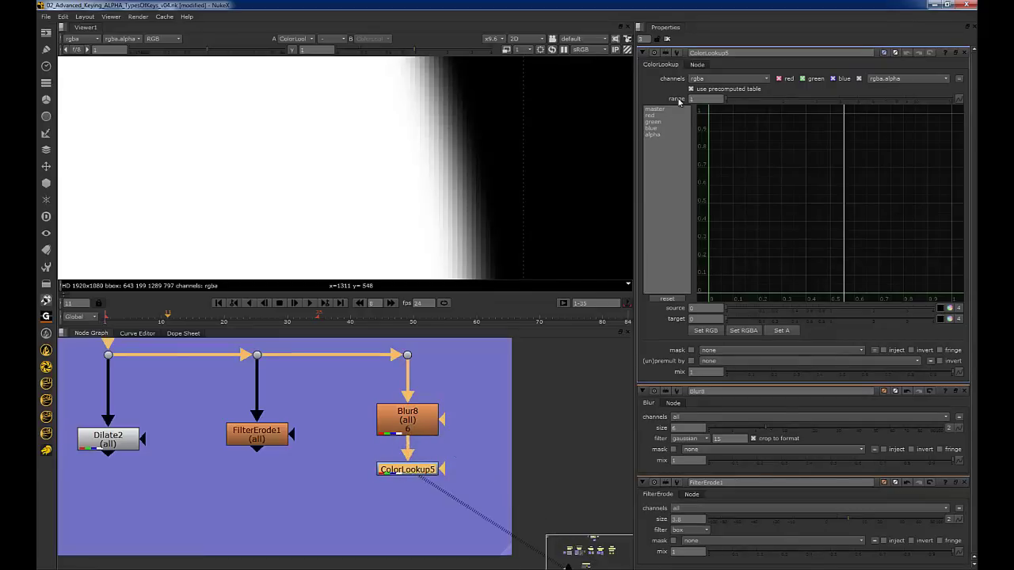
# Step: Move the master curve's black point to about x 0.33 and white point to about x 0.57, comparing the node on and off
pyautogui.moveTo(707, 295); pyautogui.dragTo(763, 295)
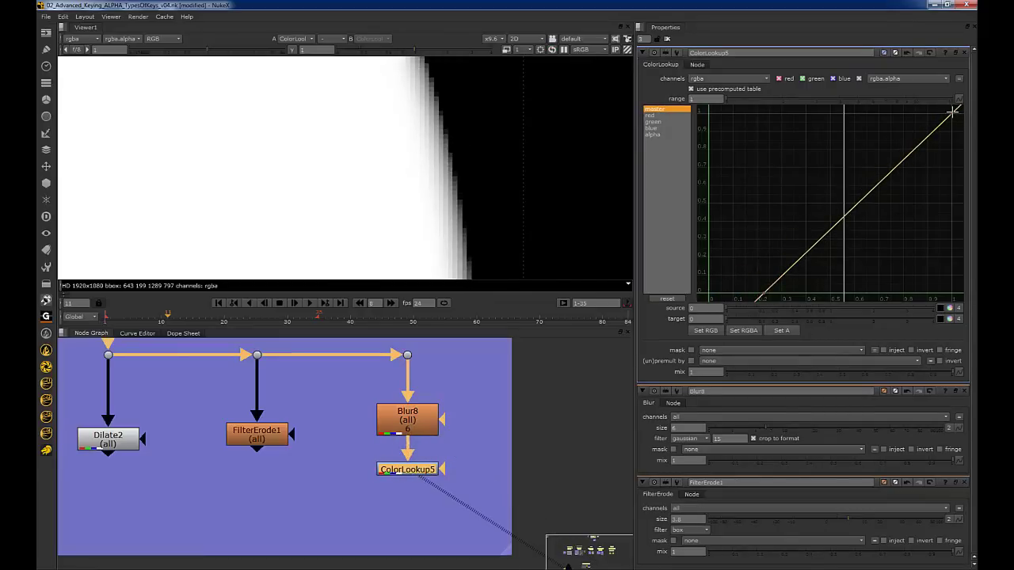
pyautogui.moveTo(950, 112); pyautogui.dragTo(846, 111)
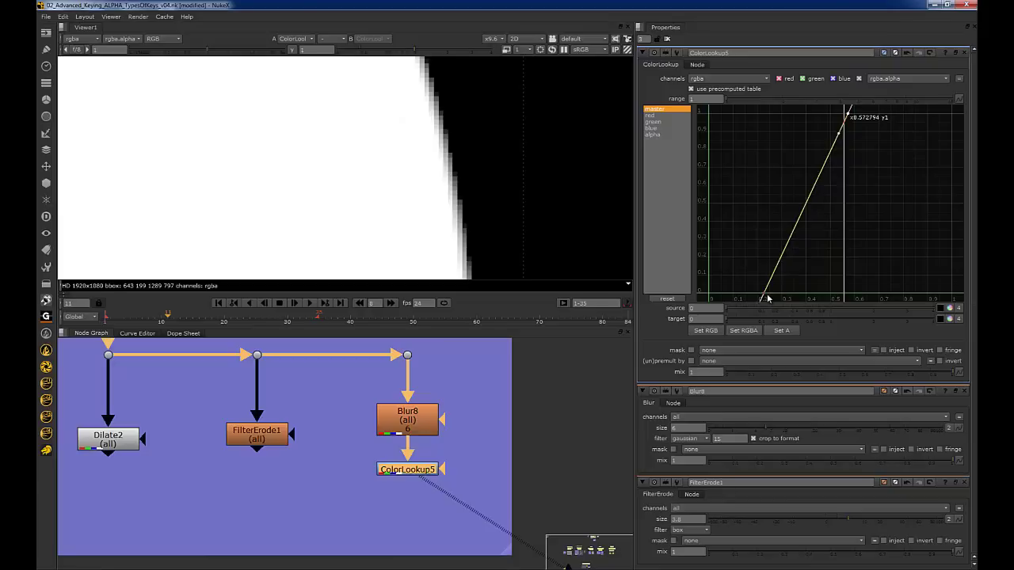
pyautogui.moveTo(763, 297); pyautogui.dragTo(790, 295)
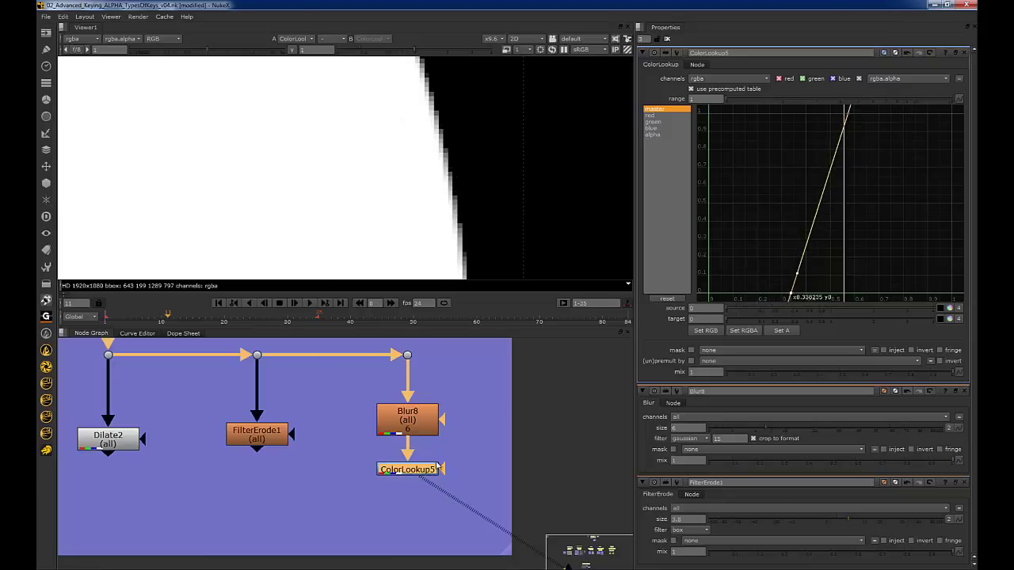
pyautogui.press('d')
pyautogui.press('d')
# Step: Compare the unprocessed matte at the third branch's dot with the ColorLookup5 result around the ellipse's edge
pyautogui.moveTo(453, 353); pyautogui.dragTo(425, 385, button='middle')
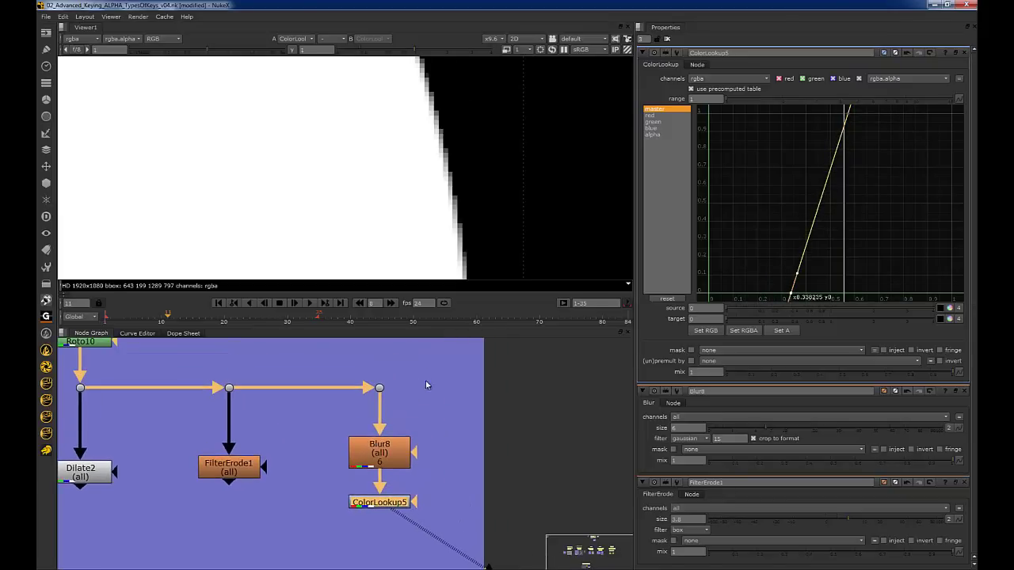
pyautogui.moveTo(429, 364); pyautogui.dragTo(373, 396)
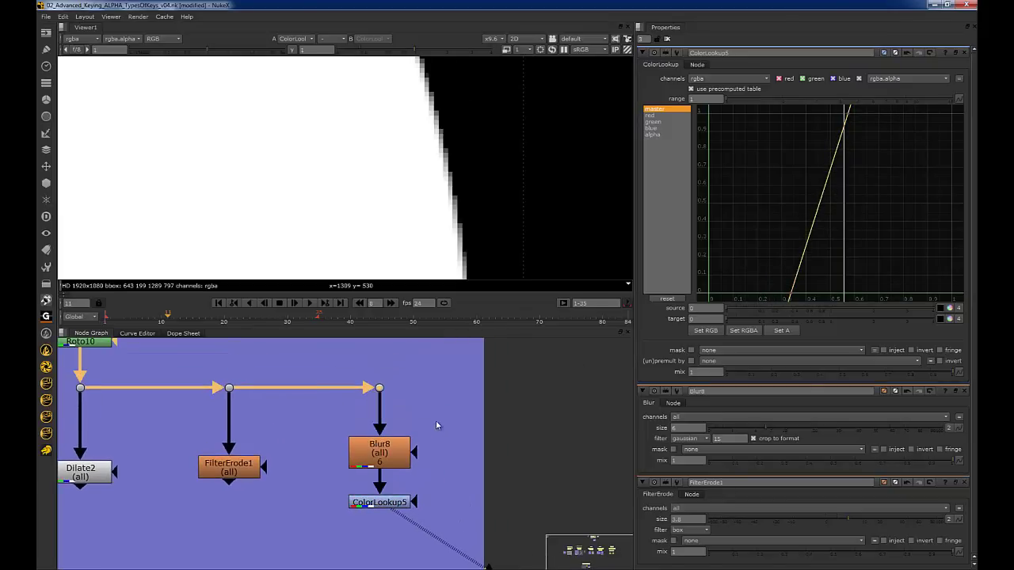
pyautogui.moveTo(434, 357); pyautogui.dragTo(332, 411)
pyautogui.press('1')
pyautogui.moveTo(465, 452); pyautogui.dragTo(317, 535)
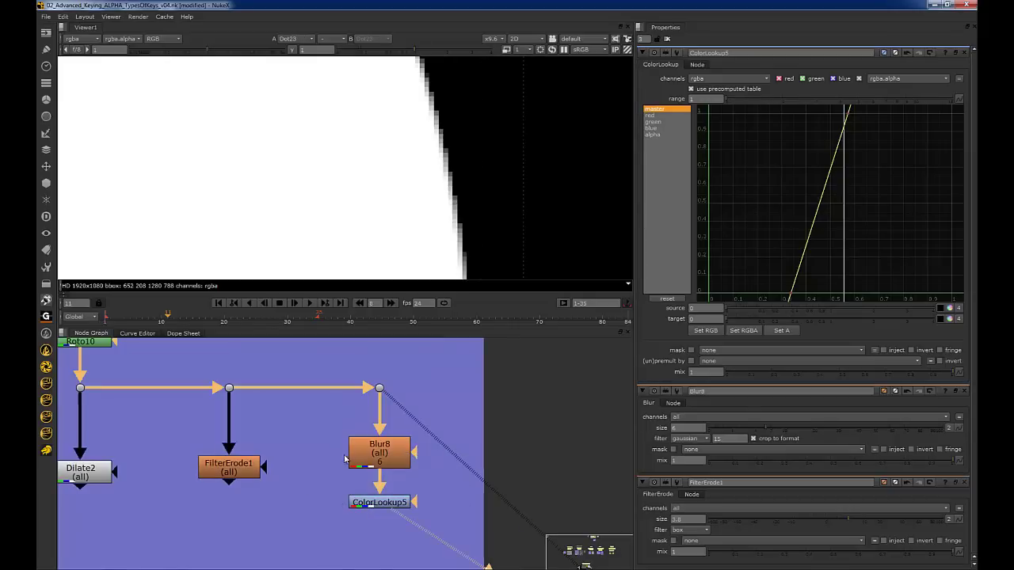
pyautogui.press('1')
pyautogui.scroll(-4, 493, 197)
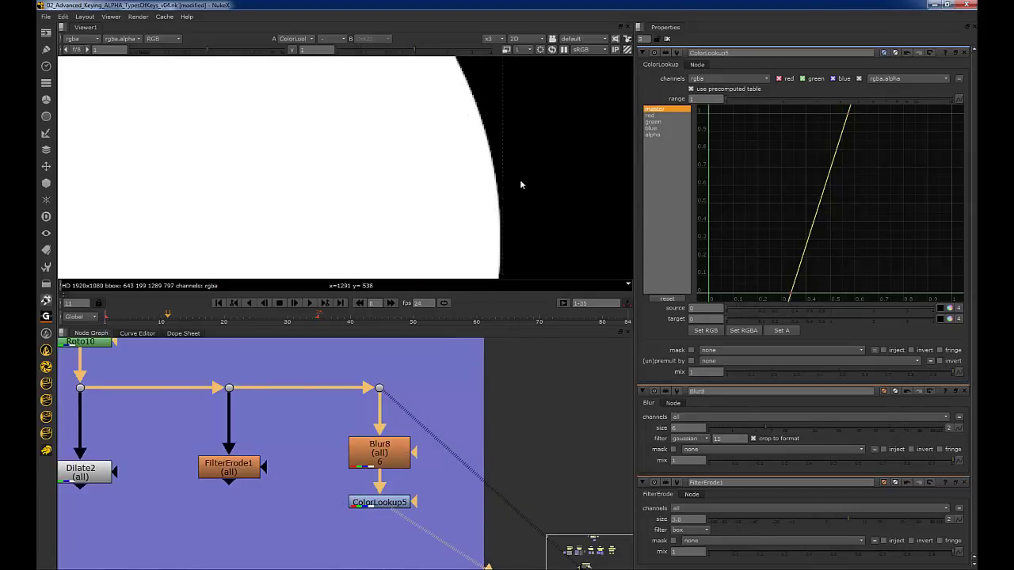
# Step: Shift ColorLookup5's two master curve points together and widen their spacing, placing black at about x 0.29 and white at about x 0.65
pyautogui.scroll(3, 535, 174)
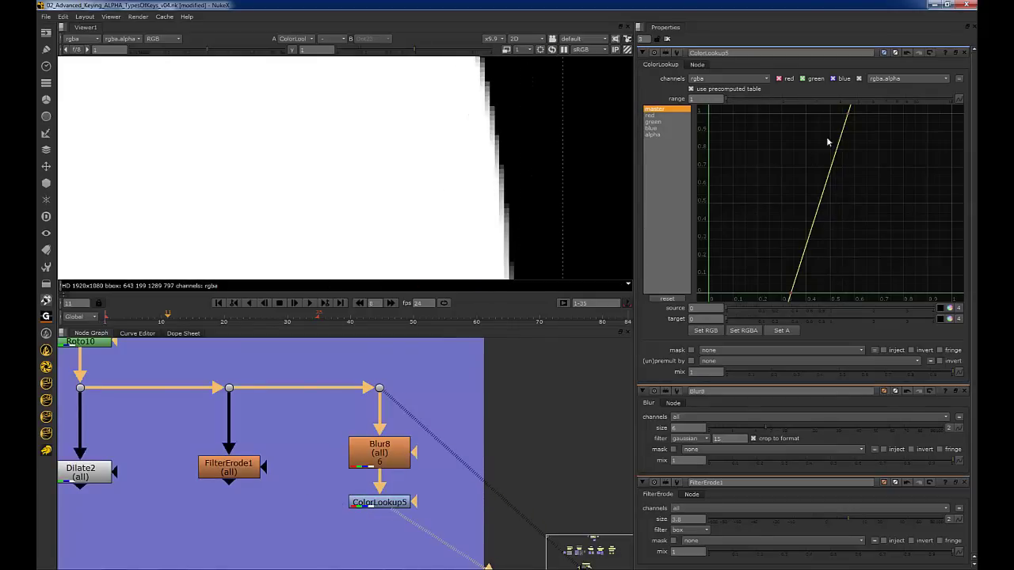
pyautogui.moveTo(783, 301); pyautogui.dragTo(874, 109)
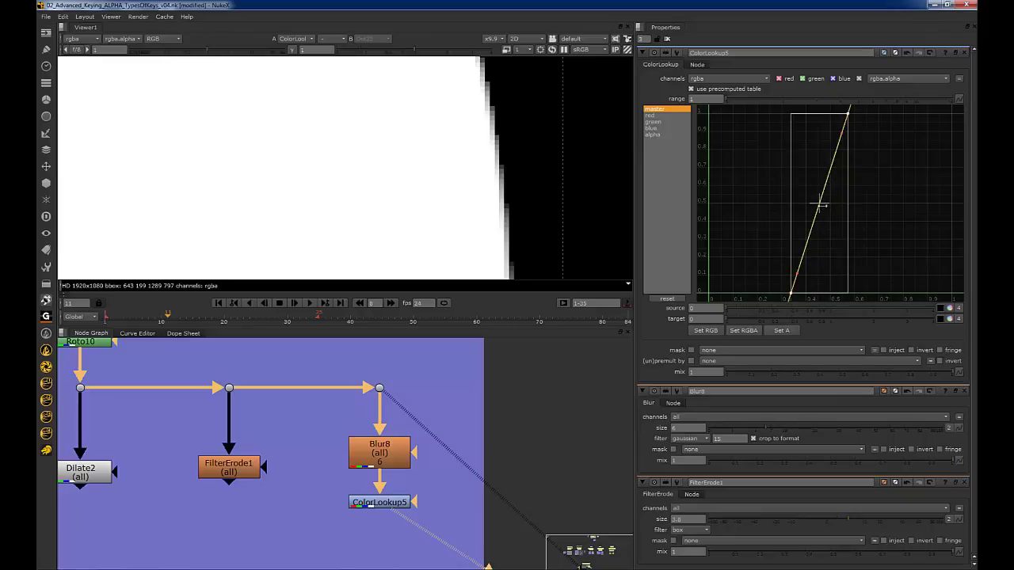
pyautogui.moveTo(823, 203)
pyautogui.mouseDown()
pyautogui.moveTo(891, 203)
pyautogui.moveTo(762, 203)
pyautogui.moveTo(874, 202)
pyautogui.moveTo(816, 203)
pyautogui.moveTo(840, 204)
pyautogui.mouseUp()
pyautogui.moveTo(771, 254); pyautogui.dragTo(781, 294)
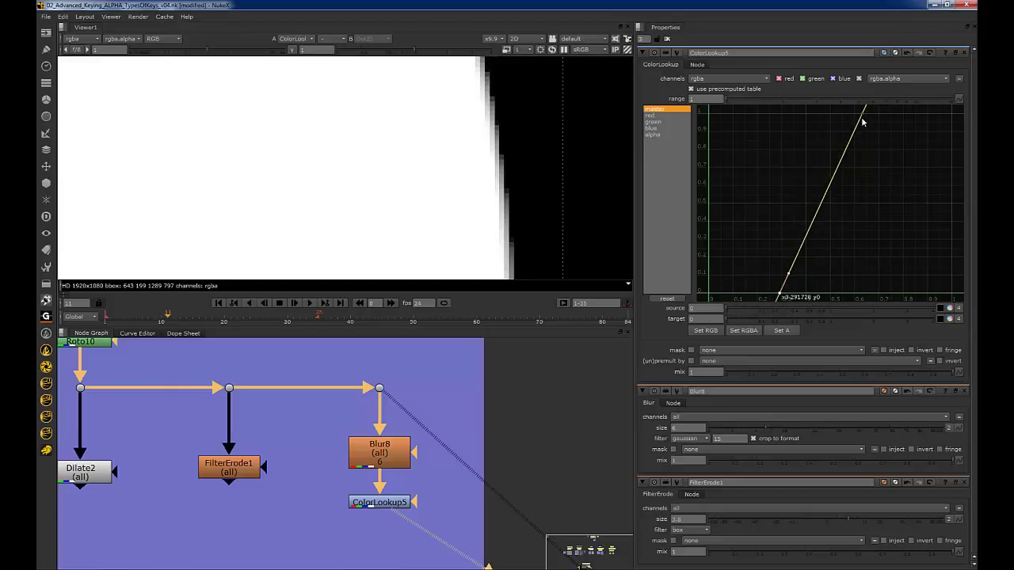
pyautogui.moveTo(863, 122)
pyautogui.mouseDown()
pyautogui.moveTo(932, 111)
pyautogui.moveTo(857, 113)
pyautogui.moveTo(872, 111)
pyautogui.mouseUp()
# Step: Slide both master curve points together to about x 0.27 for black and x 0.63 for white, and check the whole ellipse
pyautogui.keyDown('alt'); pyautogui.moveTo(837, 182); pyautogui.dragTo(830, 198, button='middle'); pyautogui.keyUp('alt')
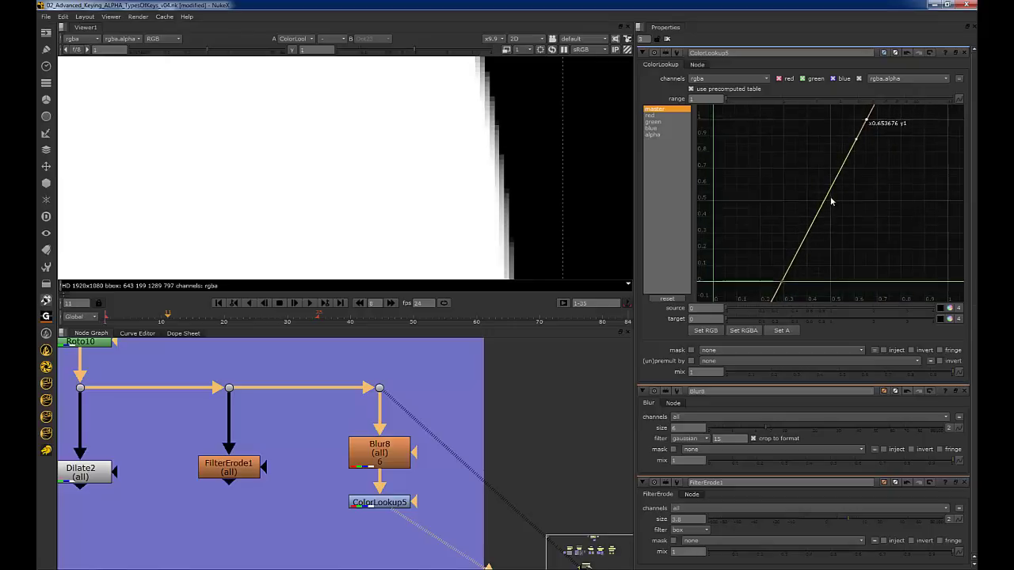
pyautogui.moveTo(864, 149); pyautogui.dragTo(866, 168, button='middle')
pyautogui.moveTo(905, 130); pyautogui.dragTo(768, 330)
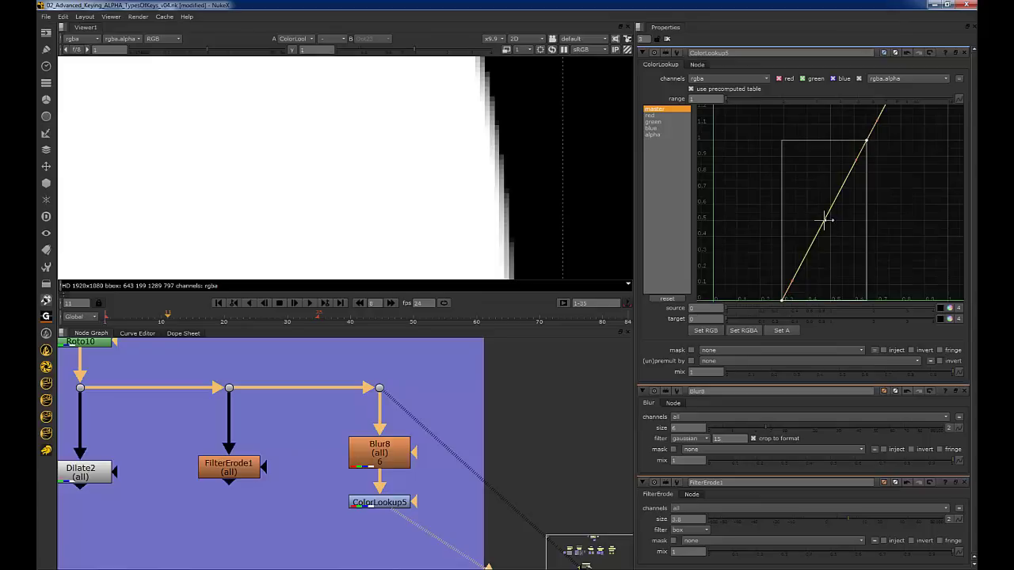
pyautogui.moveTo(824, 220)
pyautogui.mouseDown()
pyautogui.moveTo(851, 219)
pyautogui.moveTo(810, 220)
pyautogui.moveTo(825, 221)
pyautogui.mouseUp()
pyautogui.scroll(-6, 475, 198)
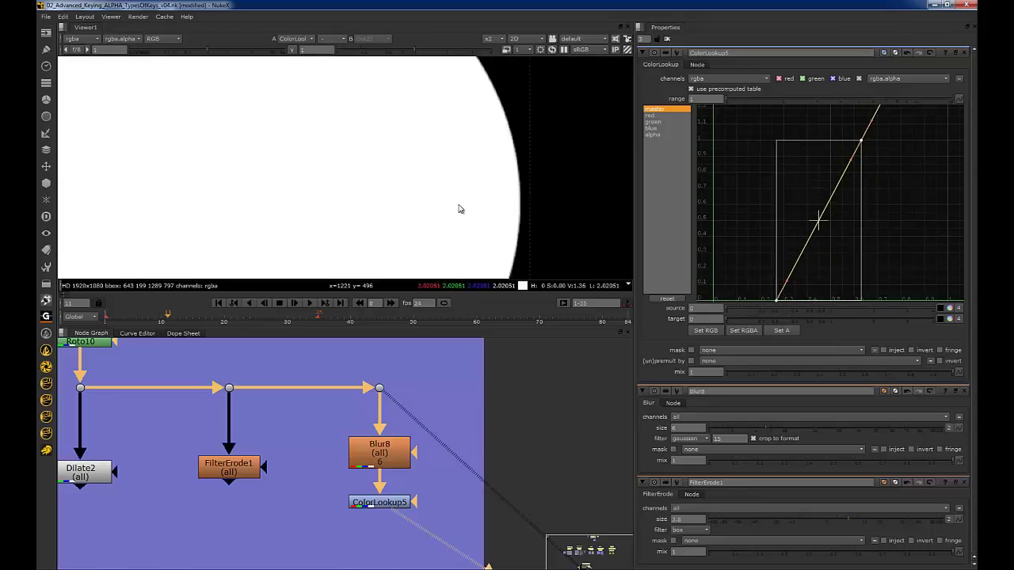
pyautogui.scroll(-2, 481, 190)
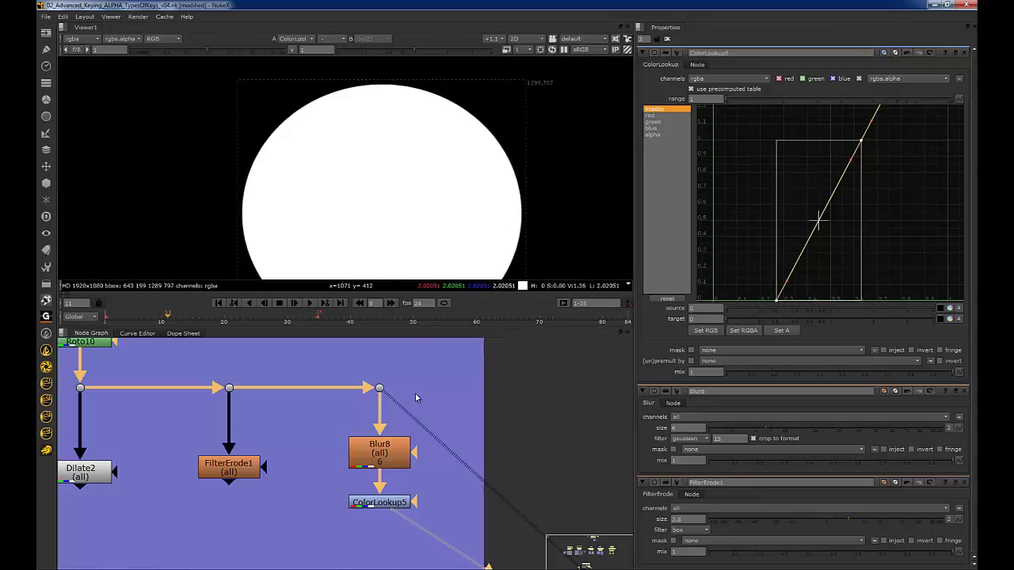
# Step: Look over the feather tool, Luma ExponBlur and precise eroding example groups together in the node graph
pyautogui.scroll(-5, 412, 428)
pyautogui.moveTo(434, 404); pyautogui.dragTo(400, 394, button='middle')
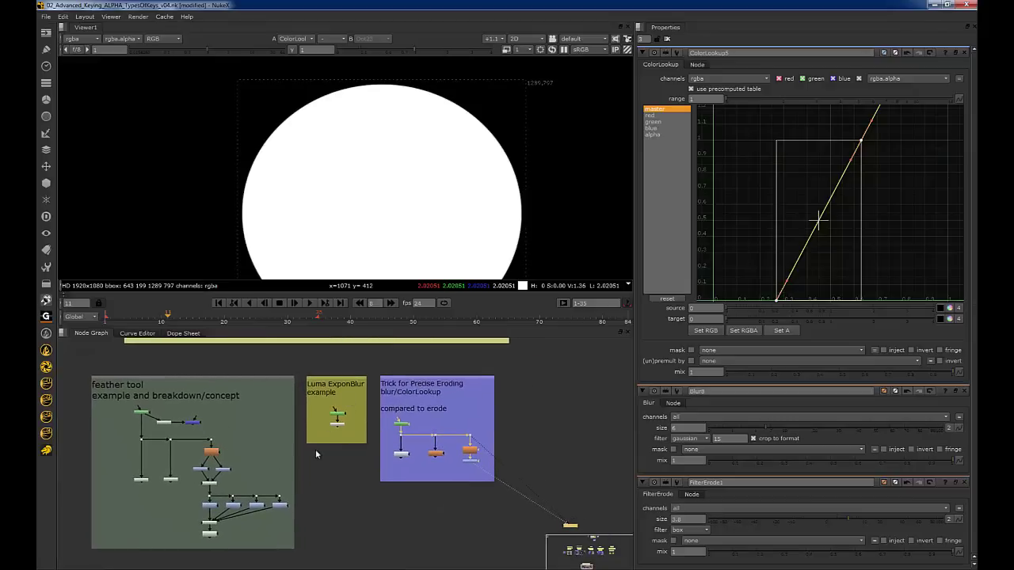
pyautogui.scroll(-2, 324, 451)
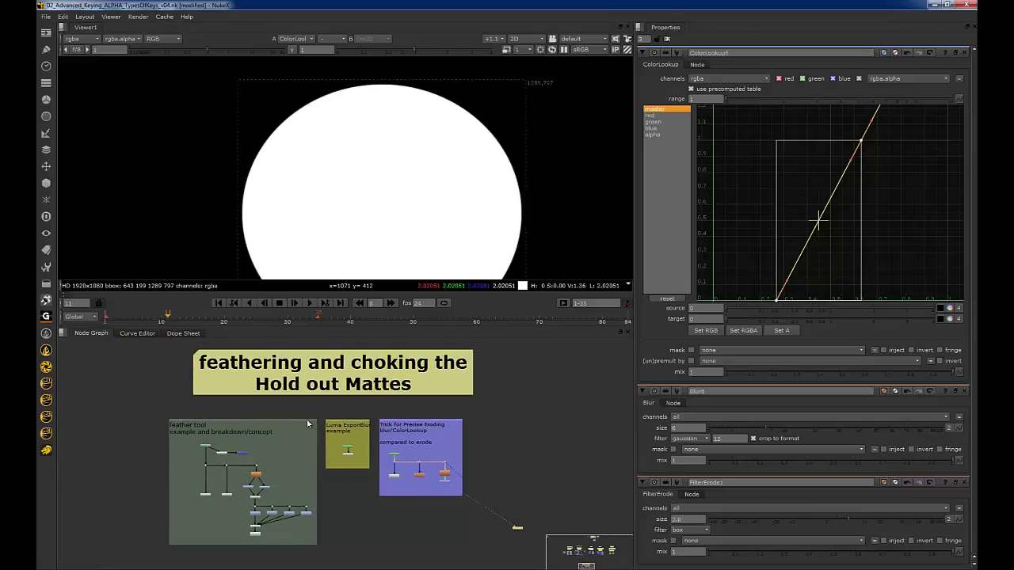